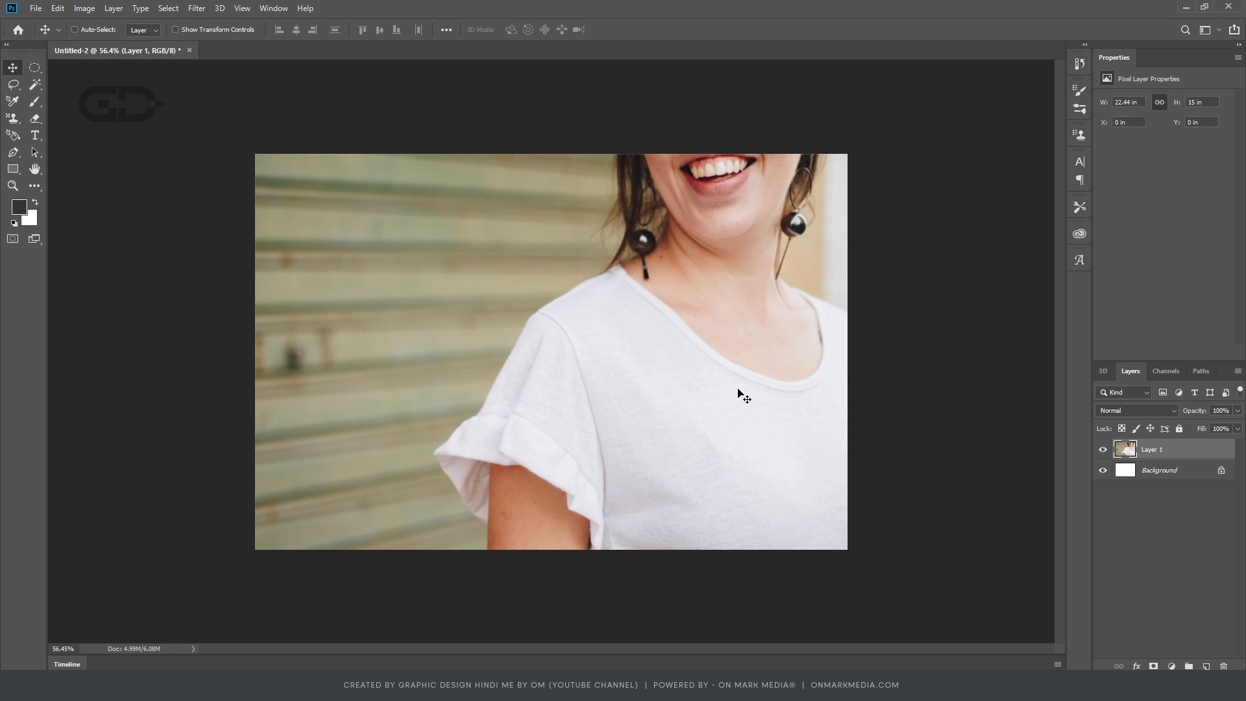
Step: From the photo document, start a new document with Ctrl+N
key(ctrl)
key(ctrl+n)
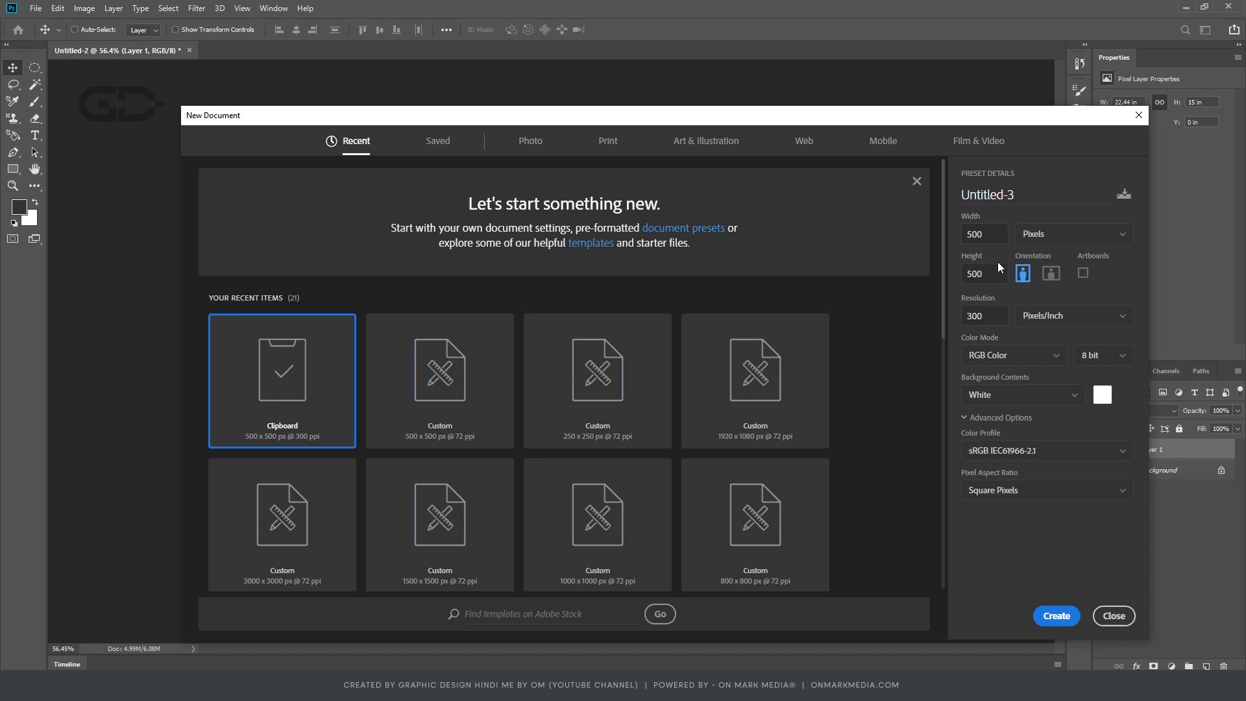
Step: Set width and height to 600 px and create the Untitled-3 document
text(600)
key(Tab)
text(600)
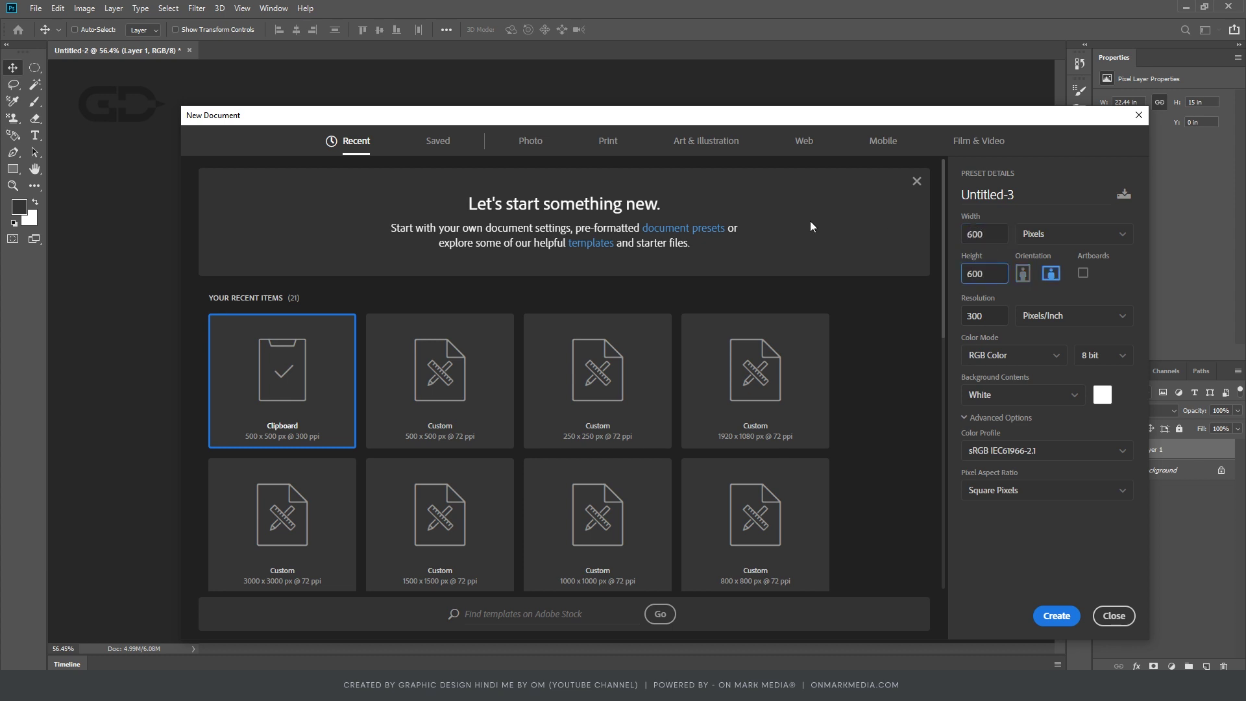
click(1056, 615)
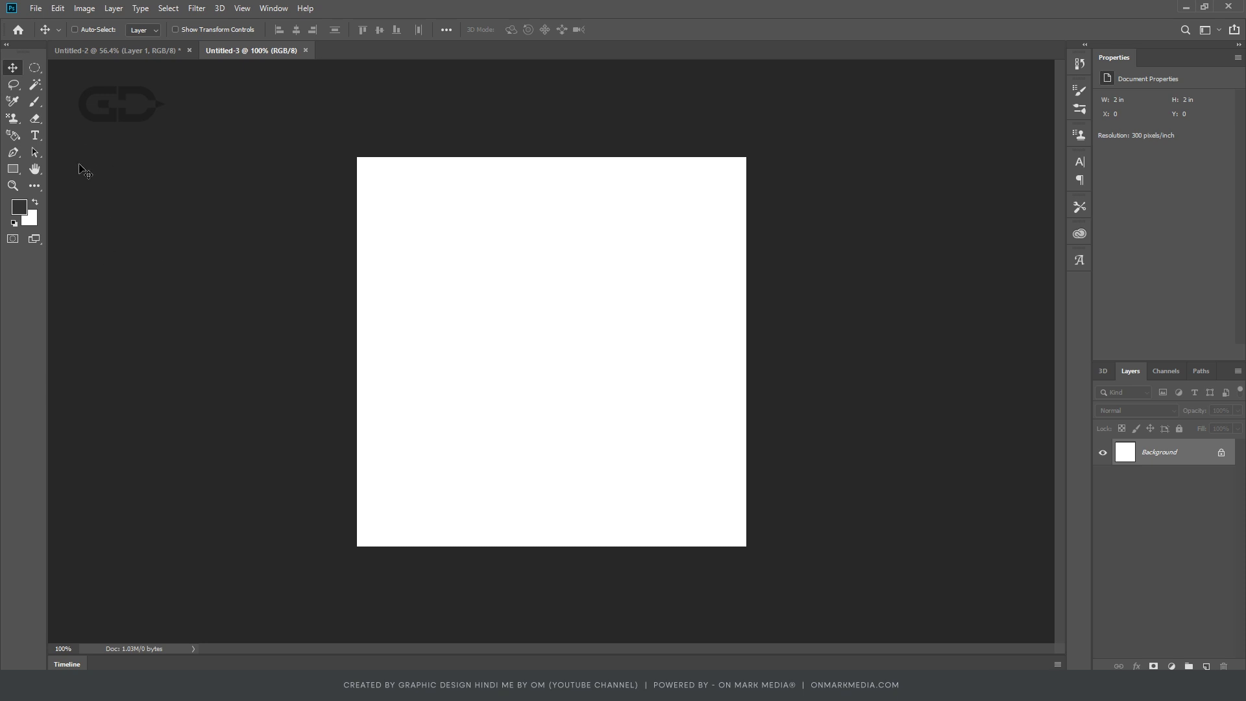
Step: Paint ten freehand signature scribbles across the white canvas with the Brush tool
key(b)
mouse_move(369, 238)
mouse_down()
mouse_move(448, 183)
mouse_move(384, 231)
mouse_up()
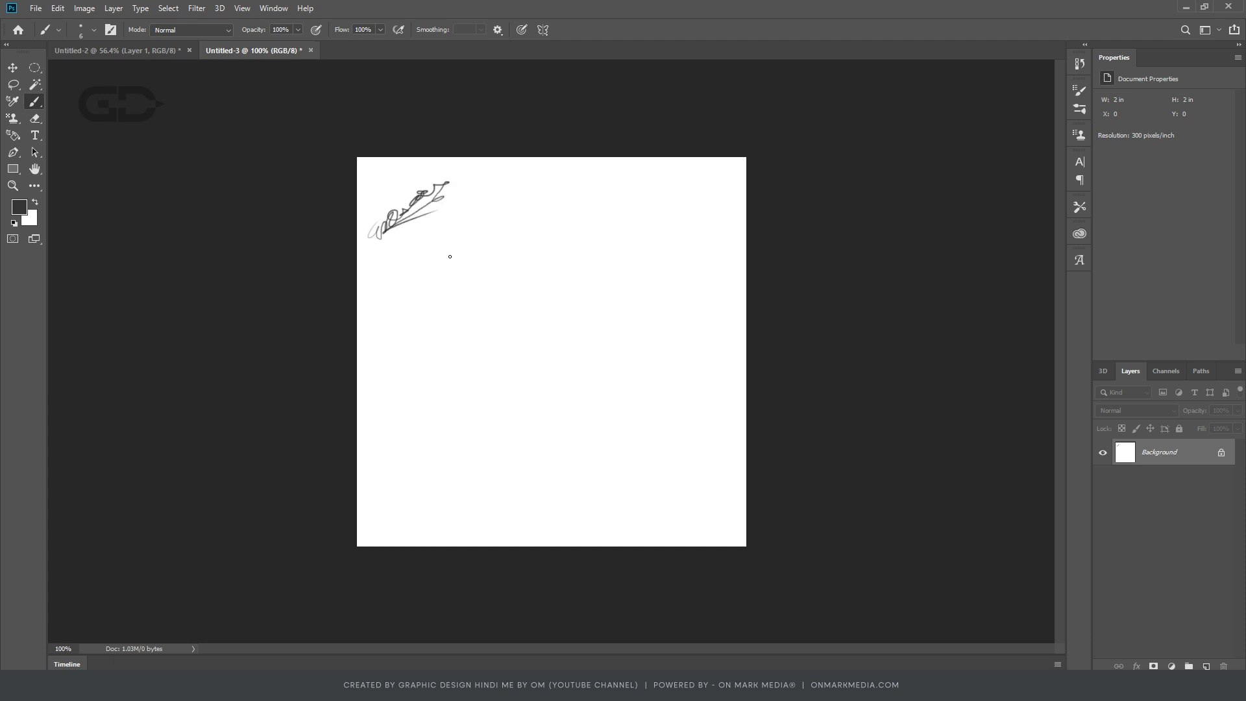
drag(381, 307, 489, 249)
drag(526, 207, 596, 170)
drag(380, 386, 464, 359)
drag(496, 318, 722, 207)
drag(380, 467, 474, 448)
drag(513, 419, 739, 248)
drag(495, 533, 577, 485)
drag(613, 444, 707, 382)
drag(629, 525, 733, 458)
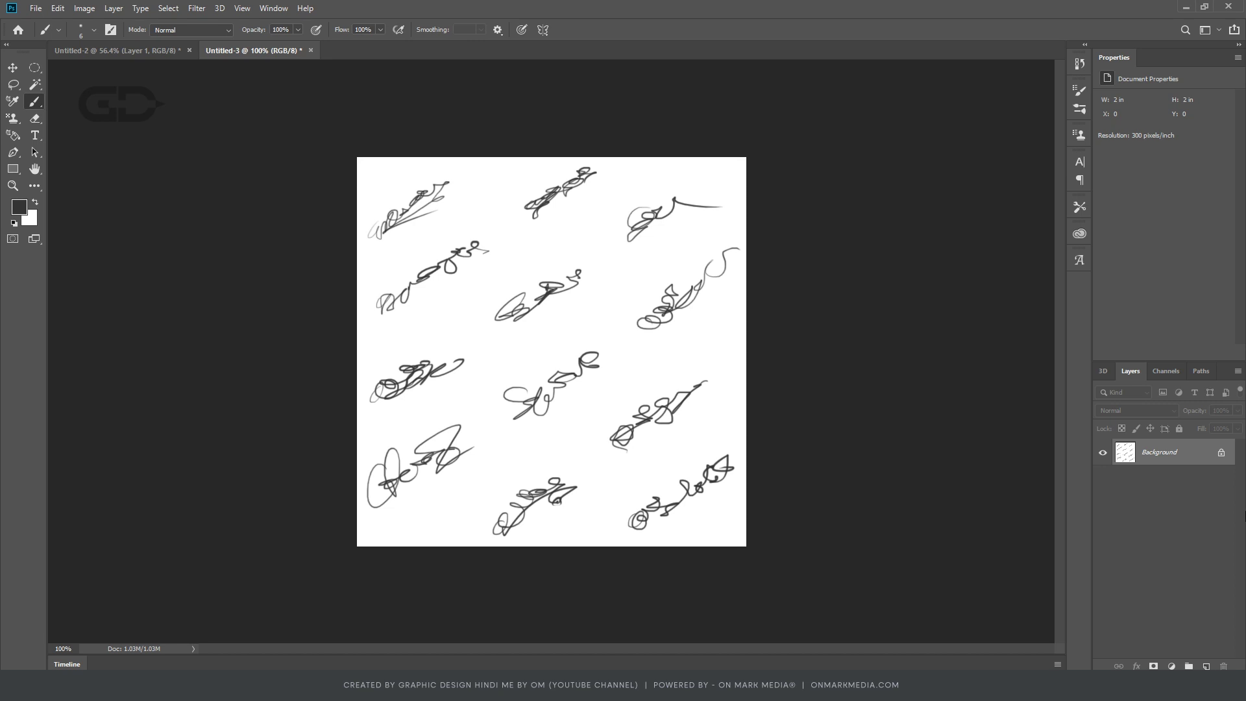
Step: Define the canvas as a pattern named 'signa'
click(58, 8)
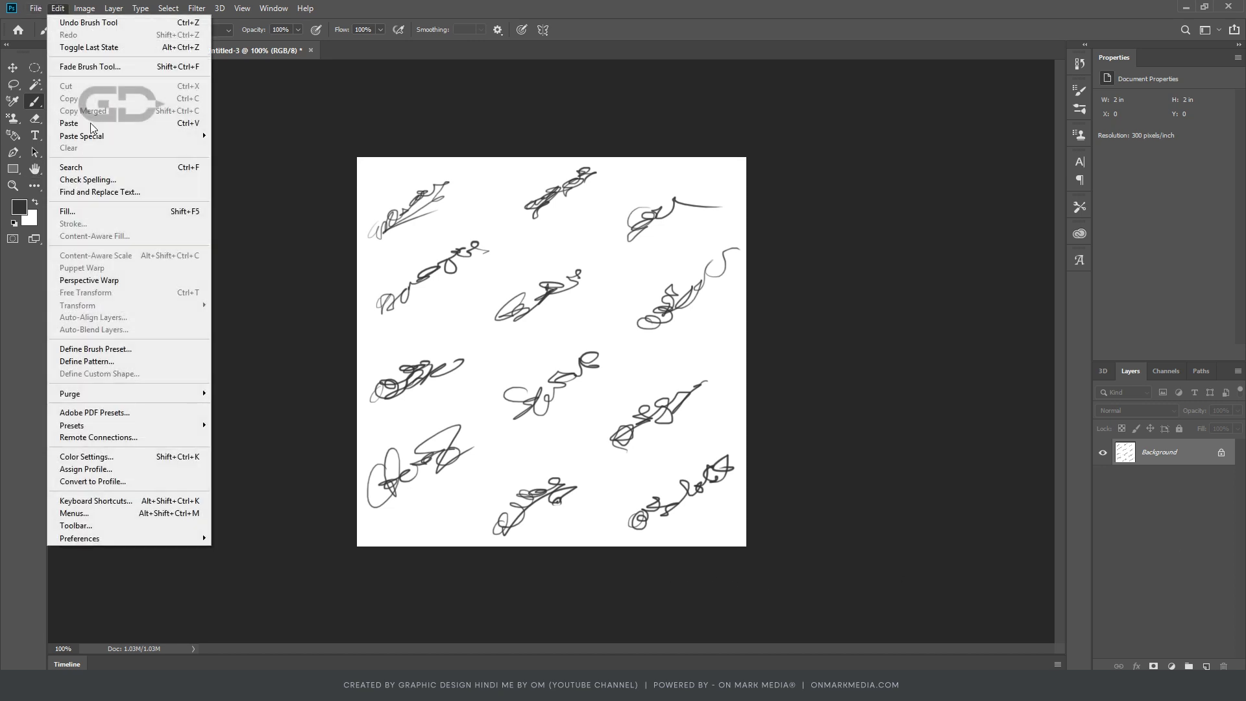
click(94, 368)
text(sig)
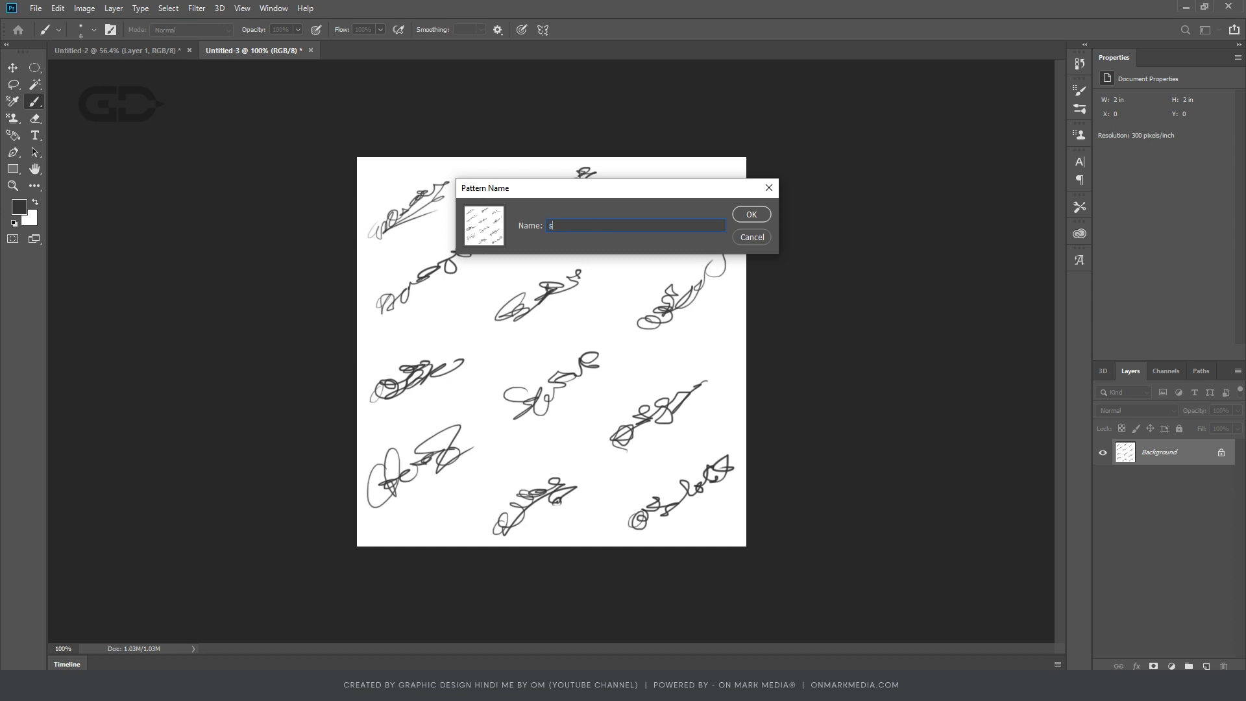
text(na)
key(Return)
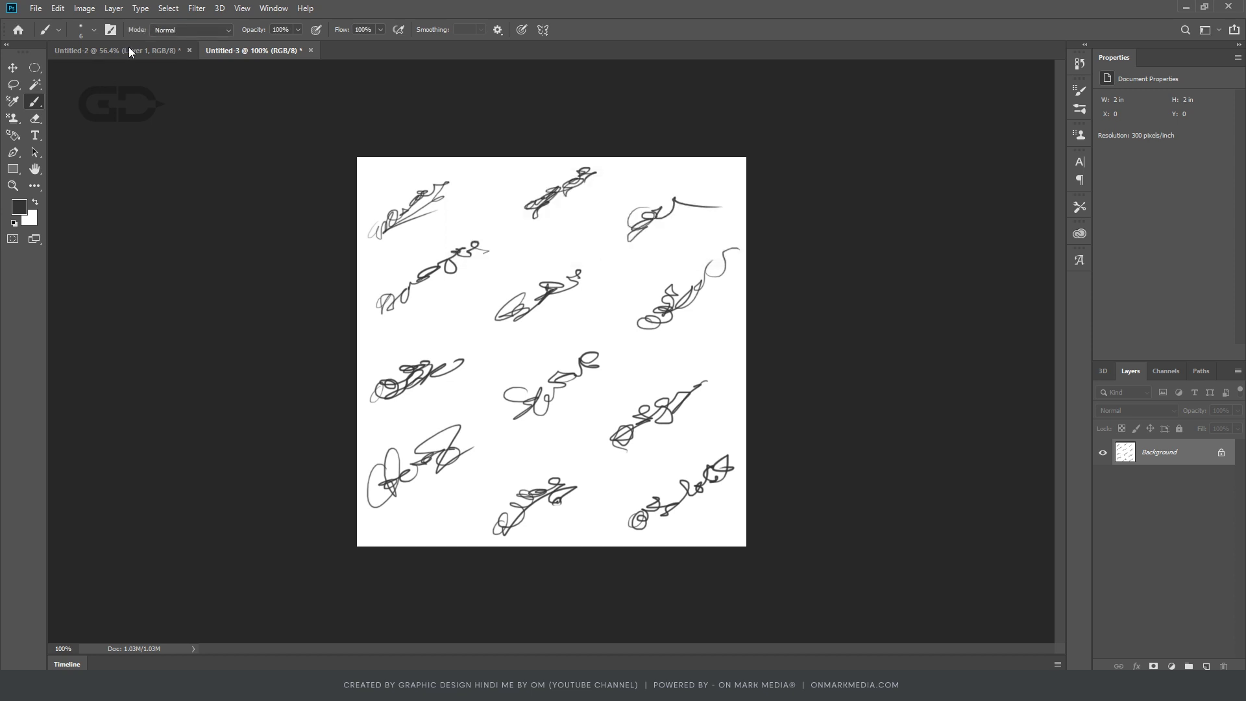
Step: Add Layer 2 over the photo, fill it with the 'signa' pattern, and return to Untitled-3
click(130, 51)
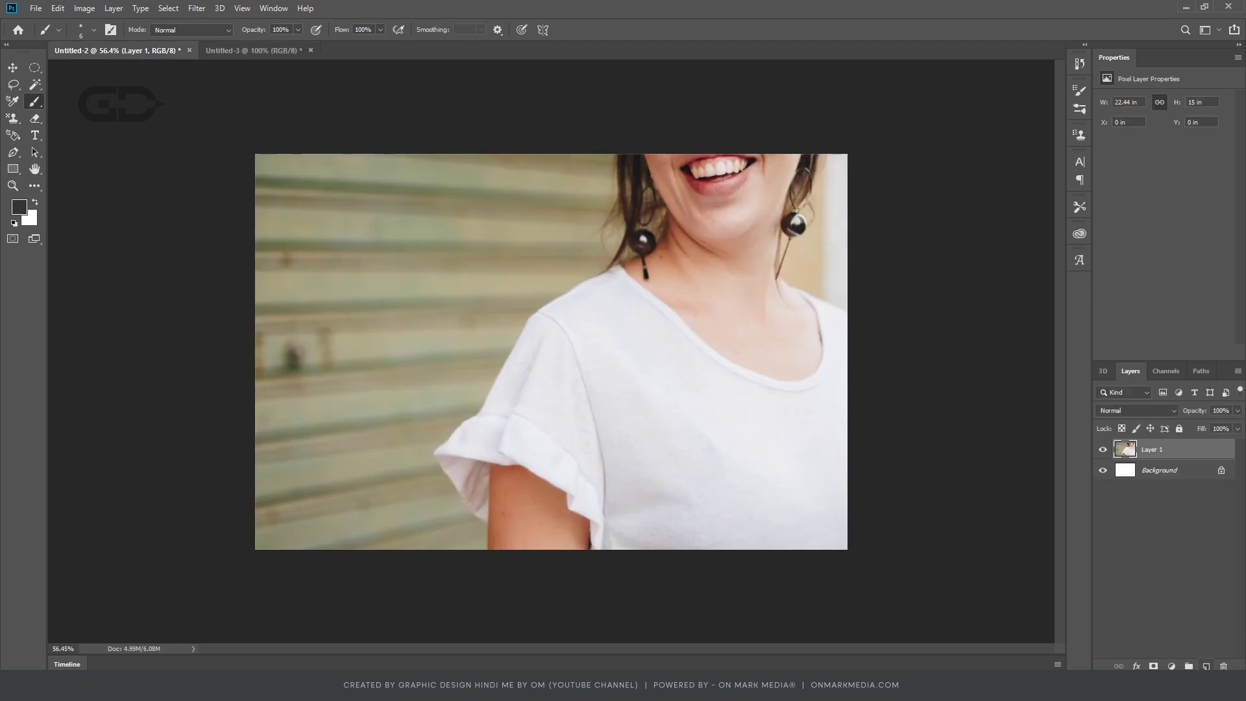
click(1206, 665)
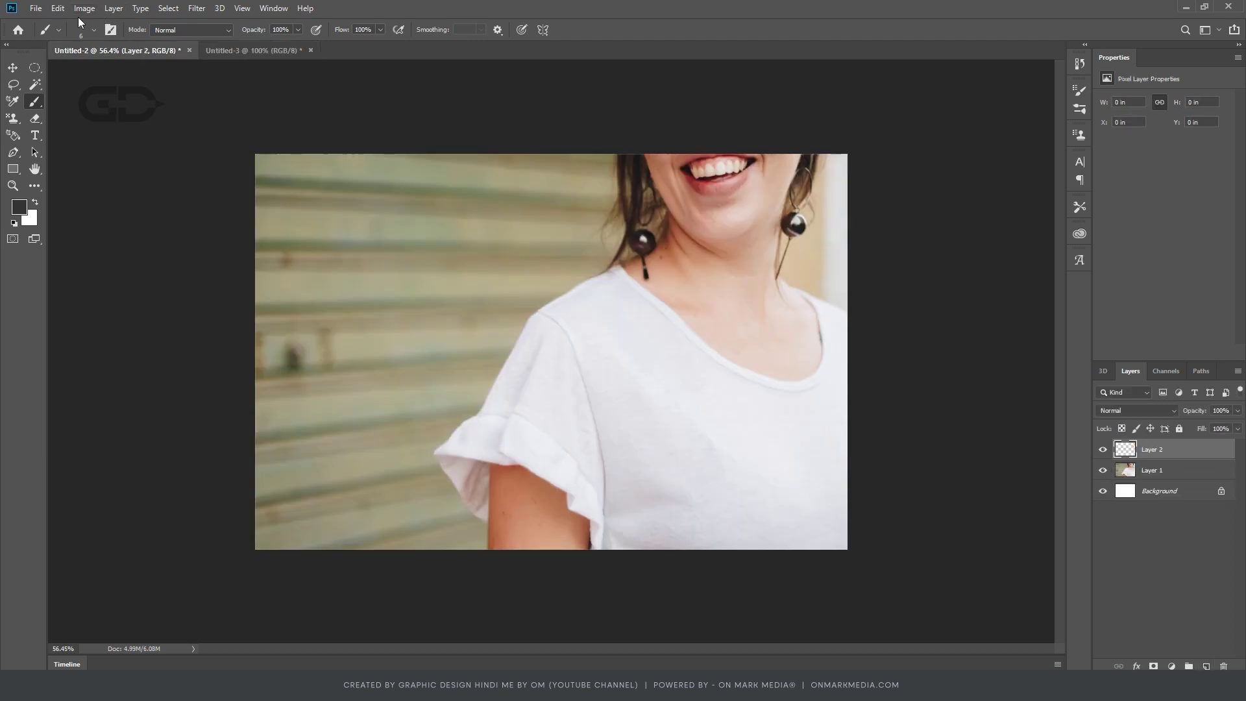
click(57, 8)
click(114, 211)
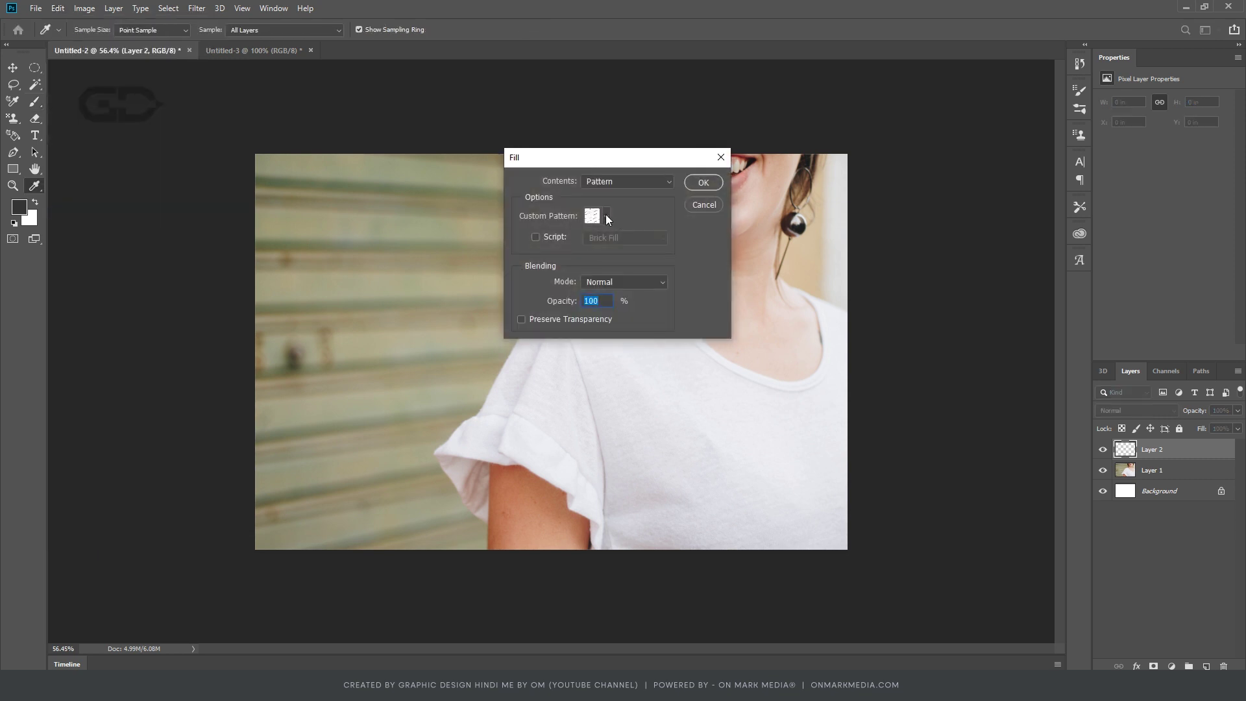
click(606, 217)
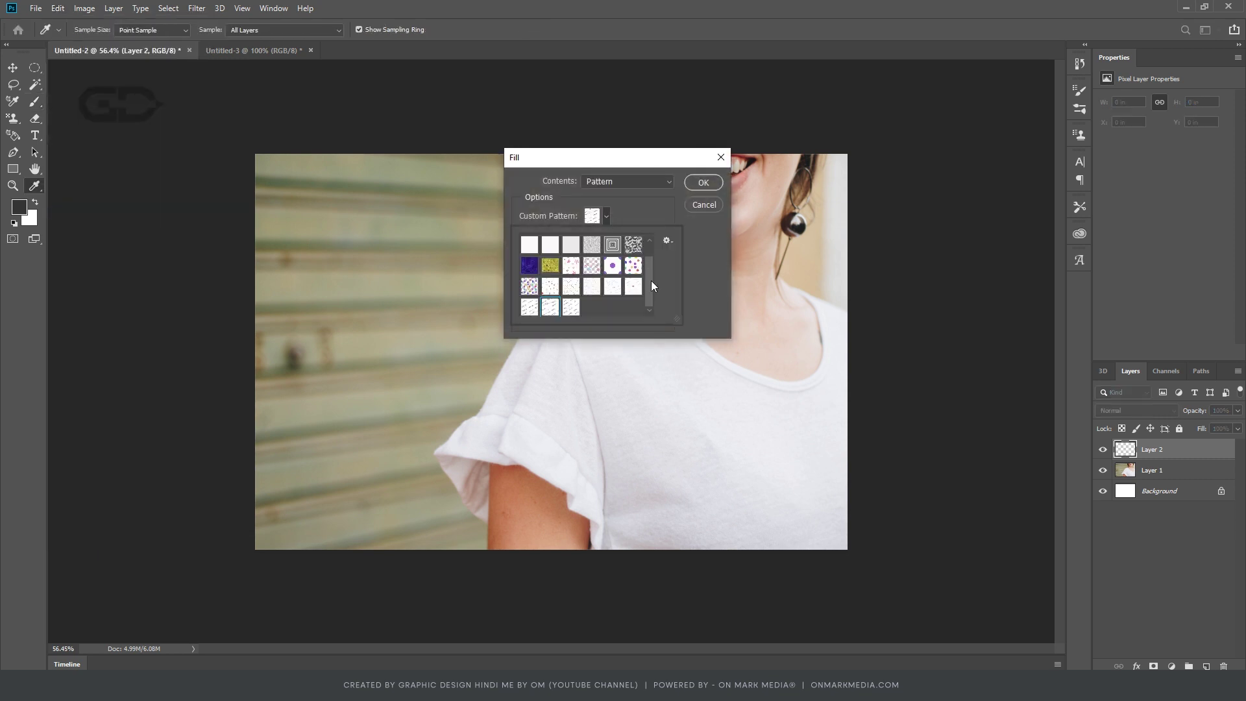
click(569, 310)
click(701, 183)
key(b)
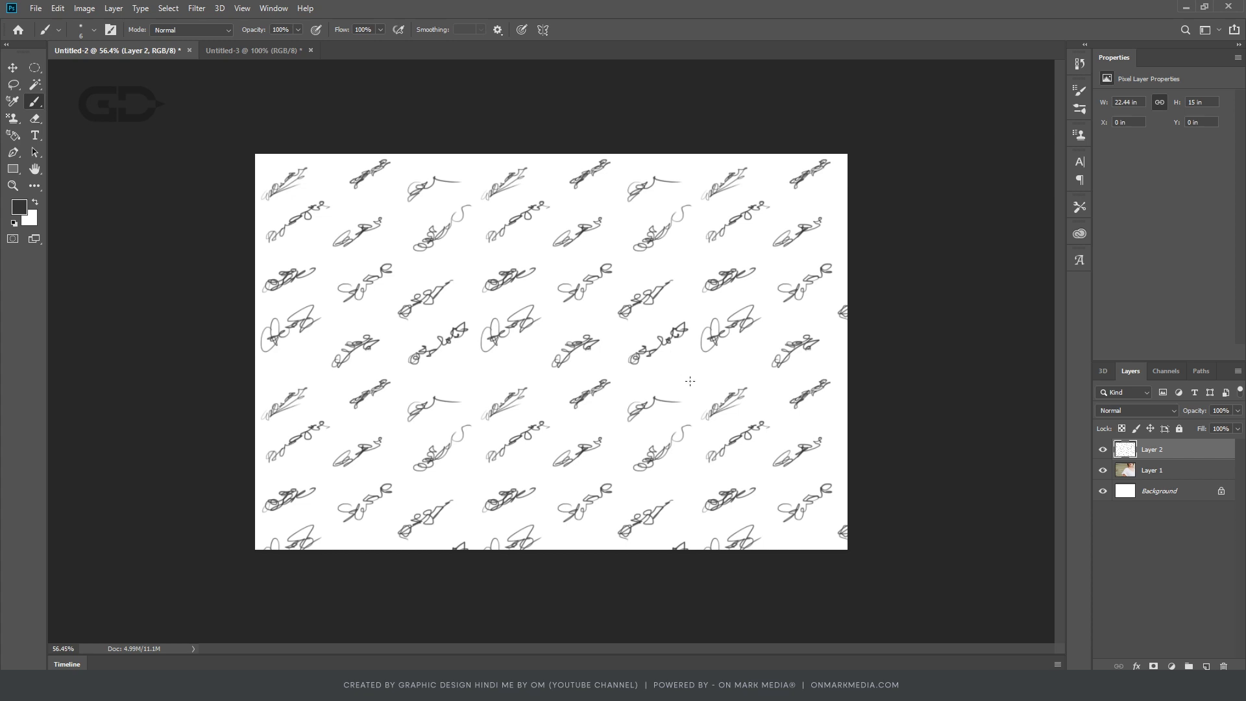
click(235, 52)
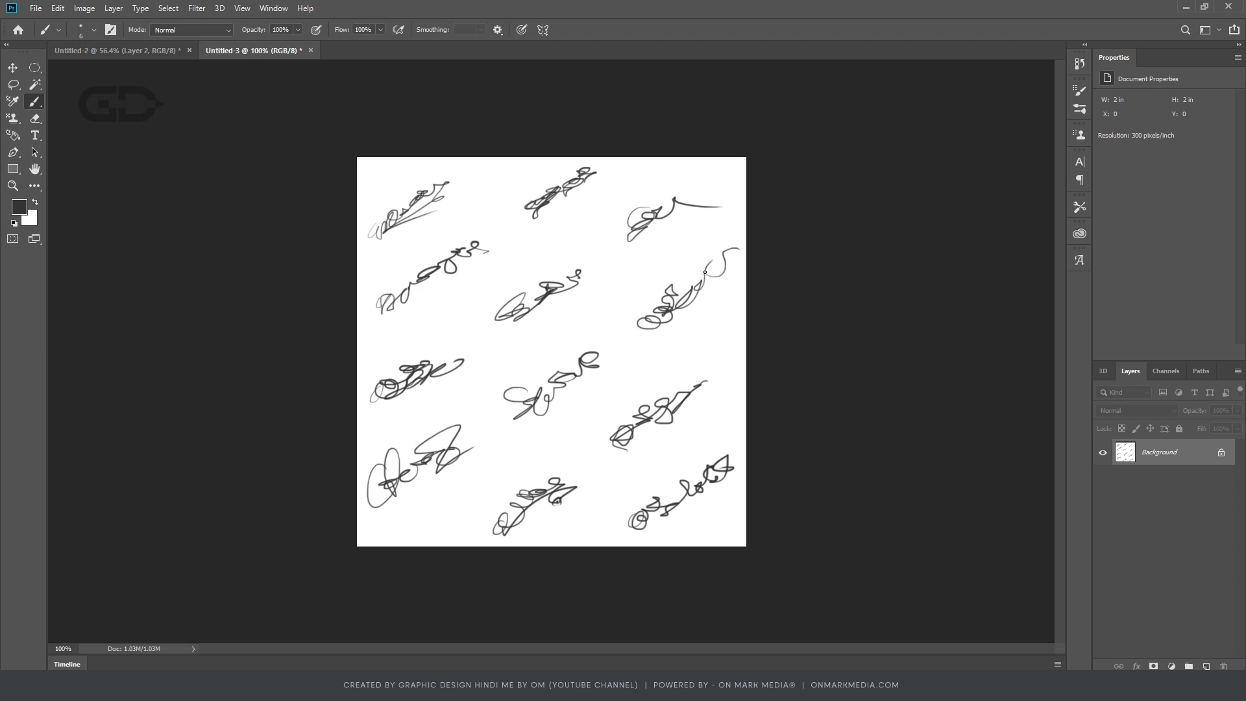
Step: Commit a full-tile crop on the signature document and open the Filter menu
key(c)
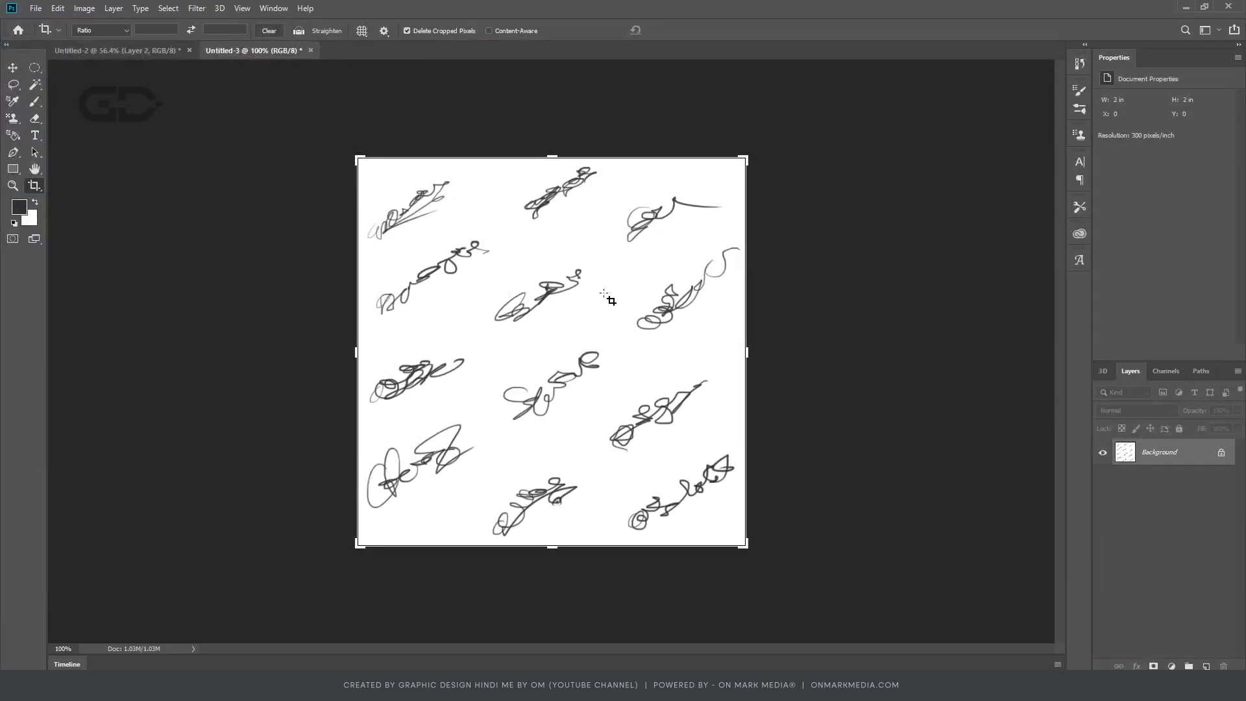
click(607, 295)
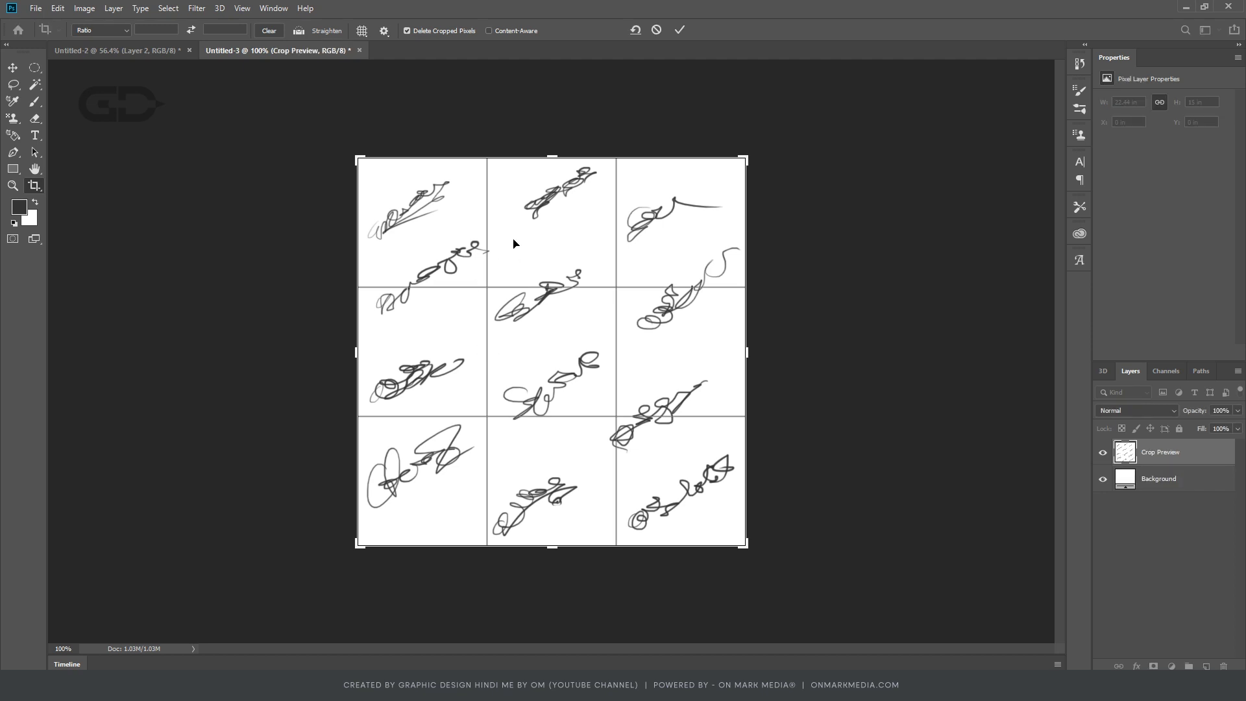
key(Return)
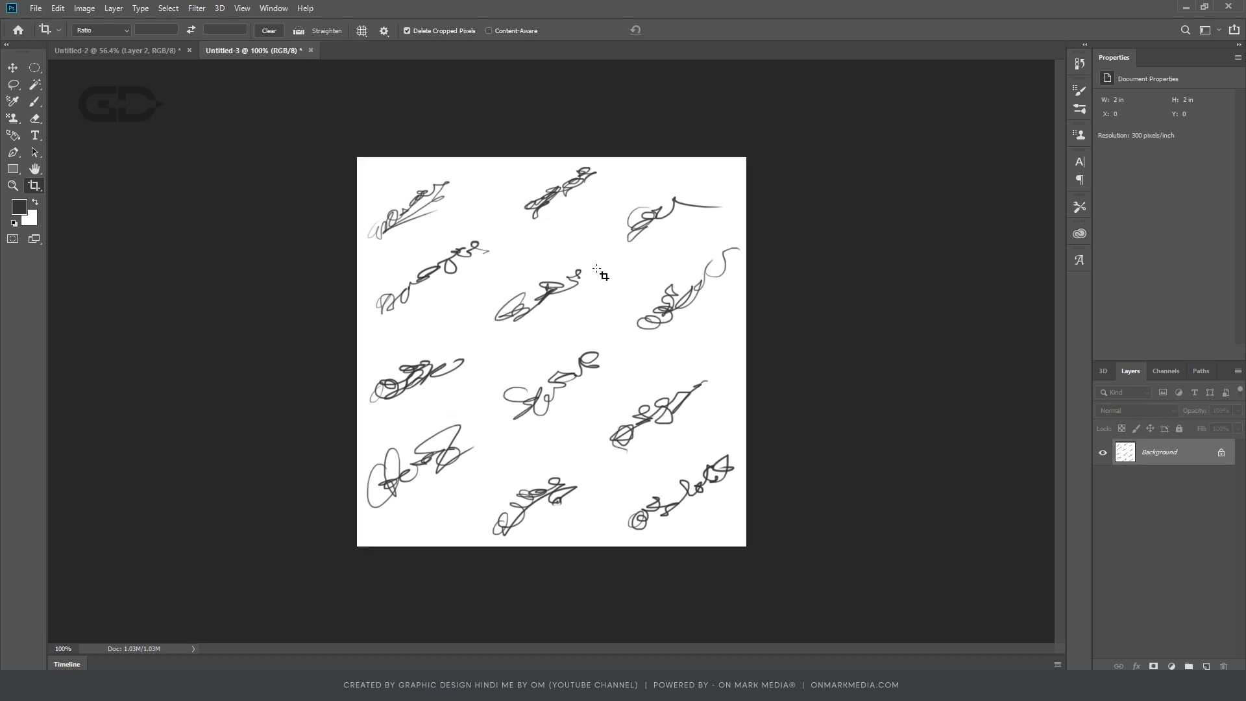
click(197, 7)
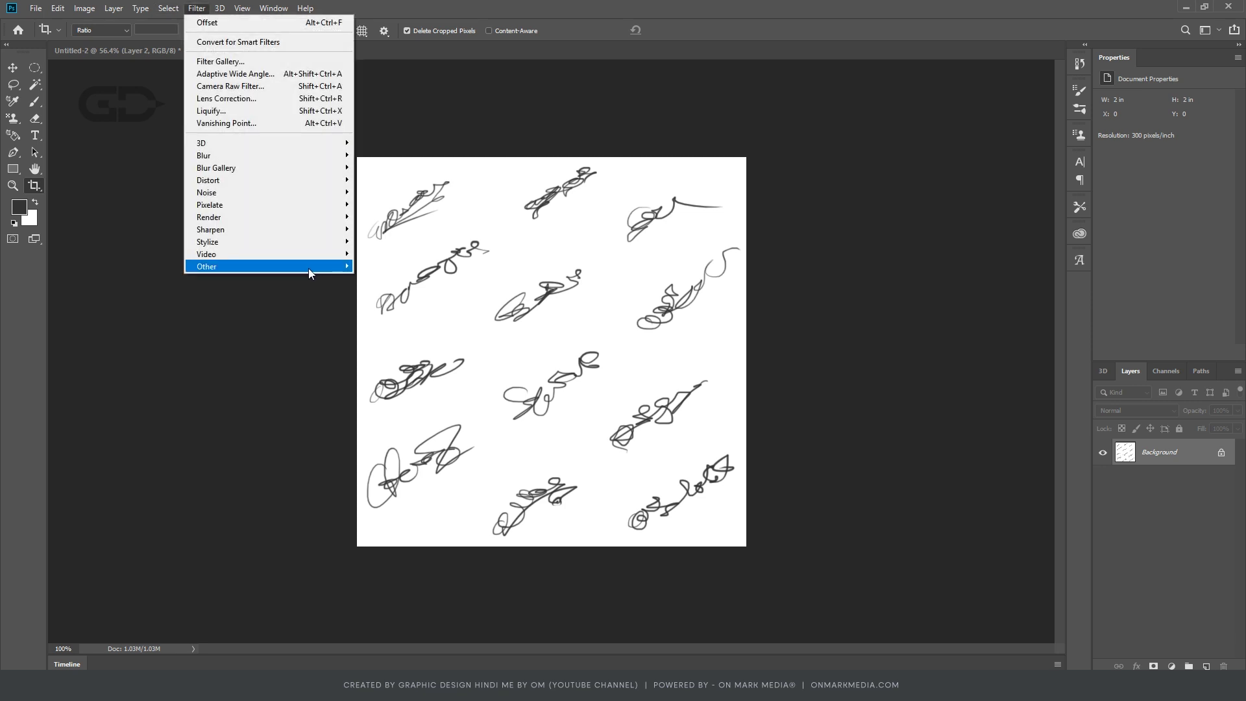
mouse_move(267, 266)
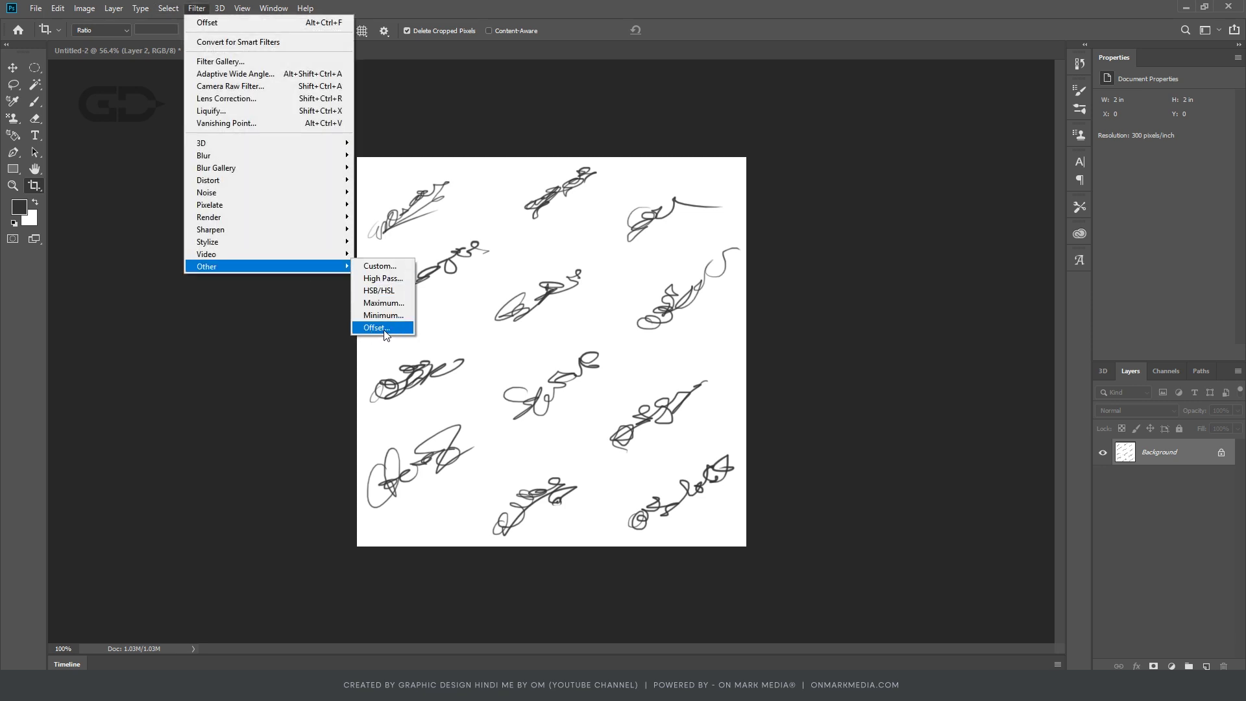
Step: Apply Offset of +300 px horizontal and 300 px vertical with Wrap Around
click(385, 328)
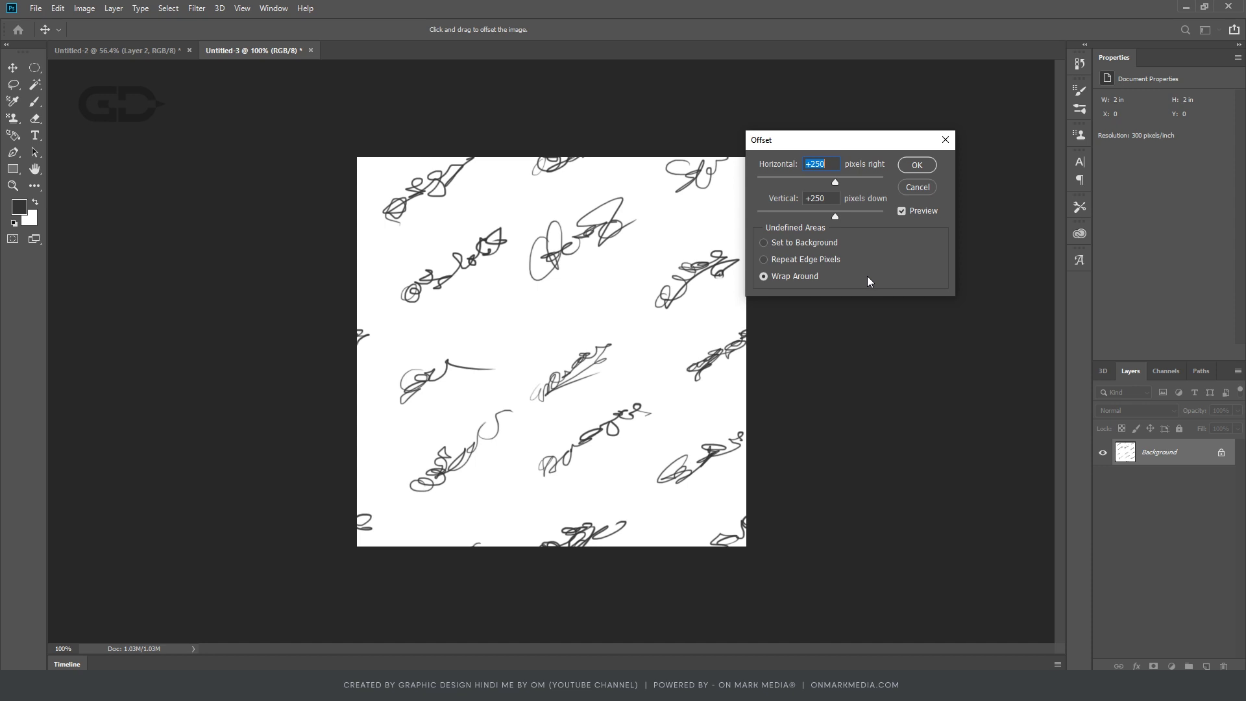
click(828, 163)
click(775, 163)
text(300)
key(Tab)
text(300)
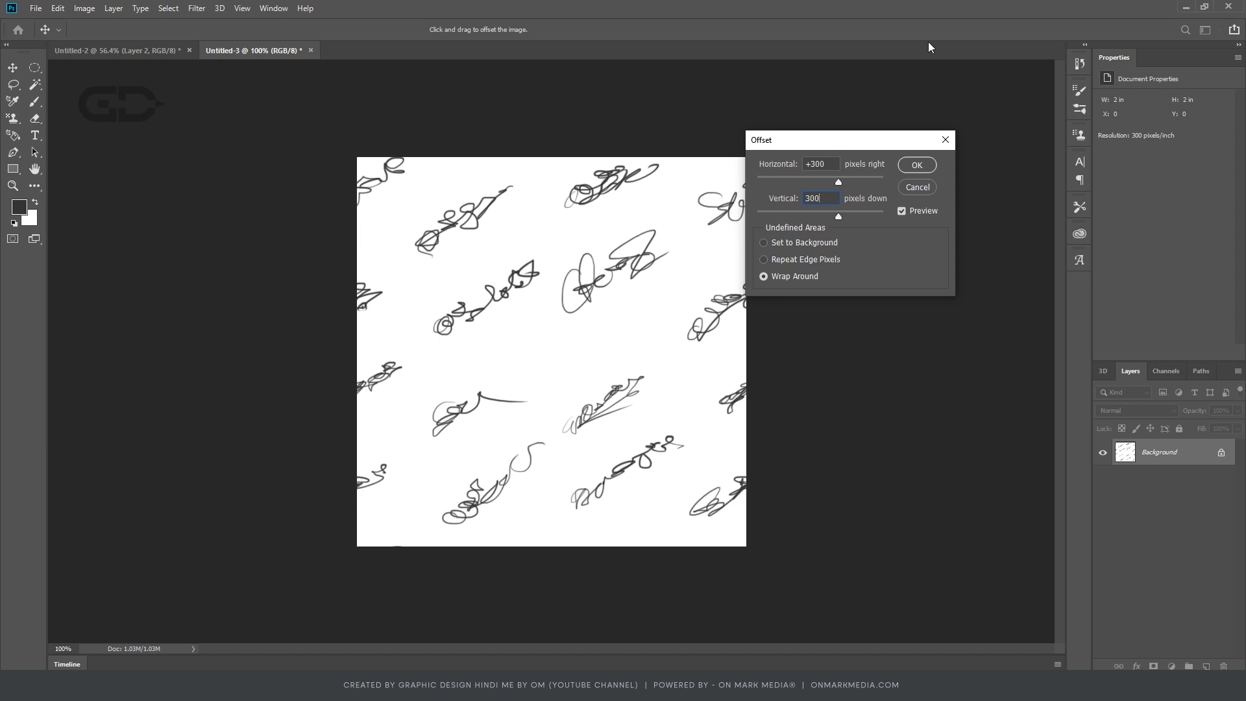
drag(842, 140, 901, 122)
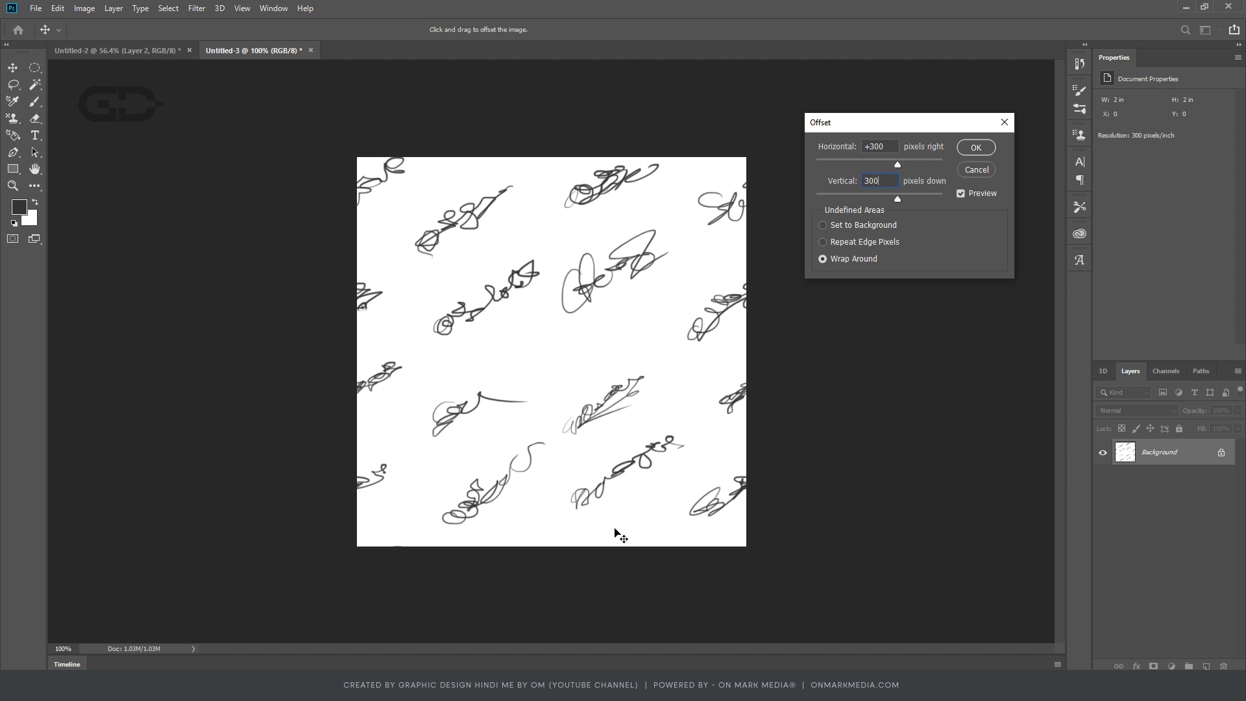
click(972, 150)
key(c)
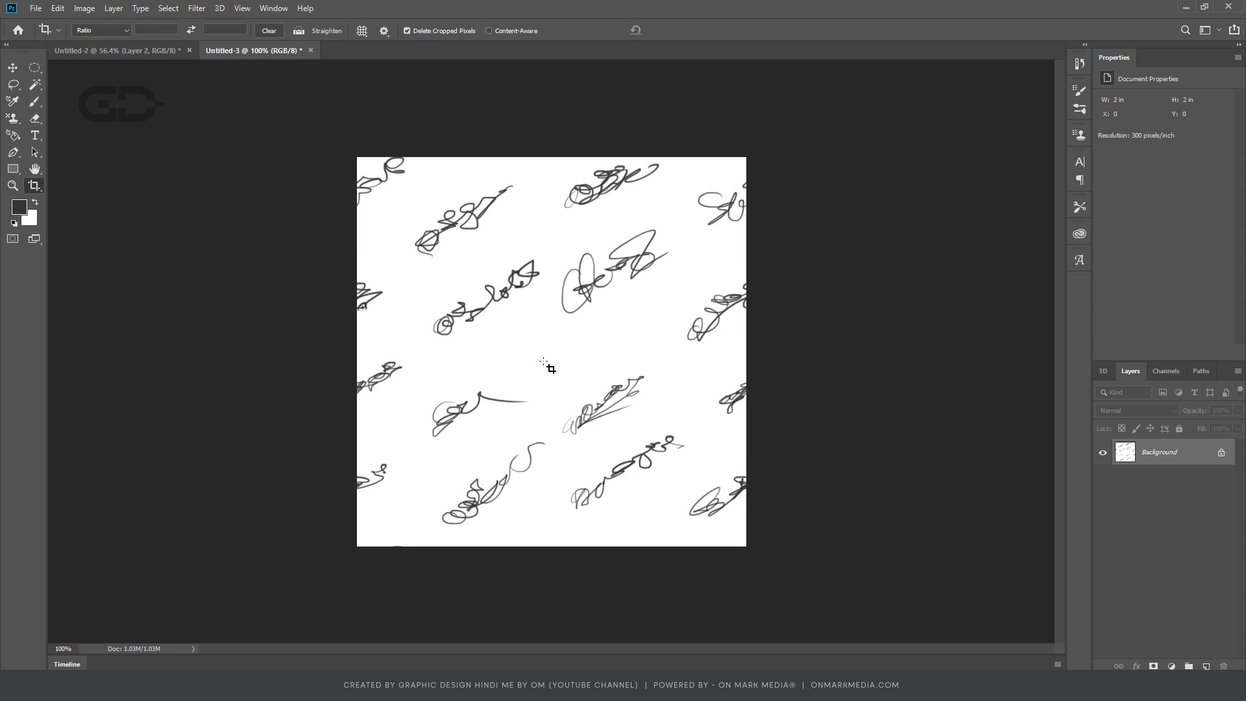
Step: Set the foreground colour to red and scribble red fill inside the zoomed-in heart
click(569, 352)
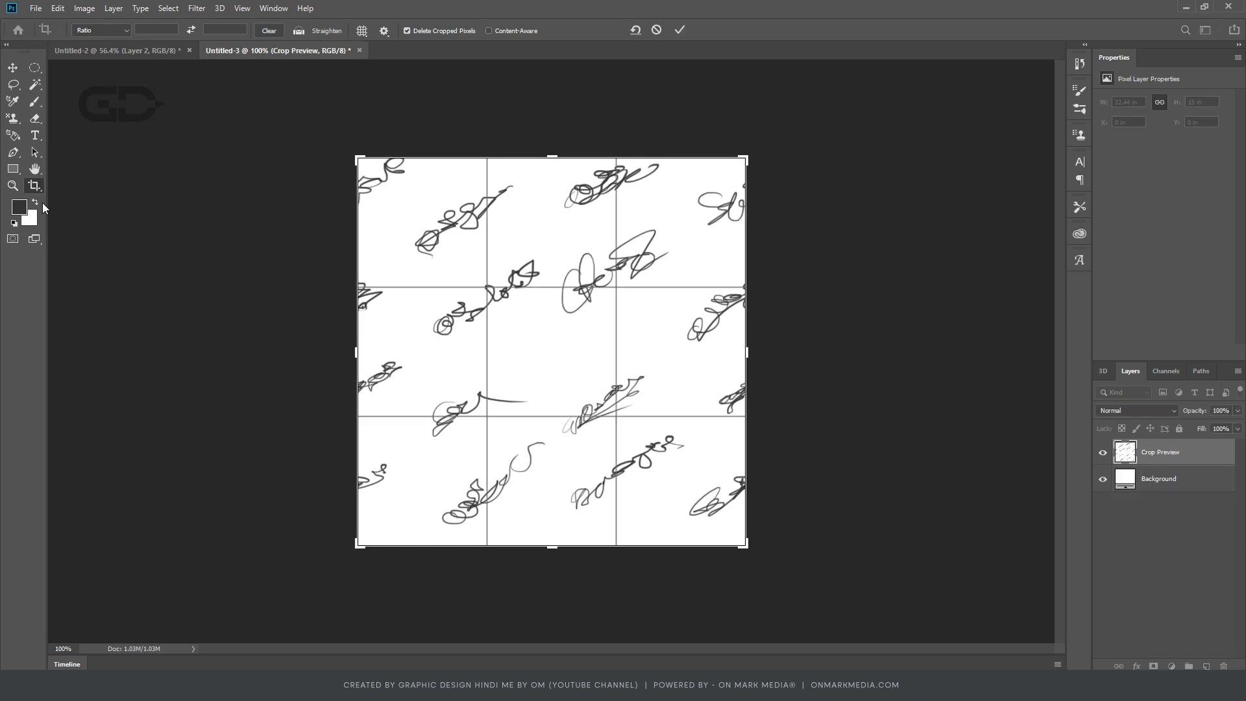
click(19, 207)
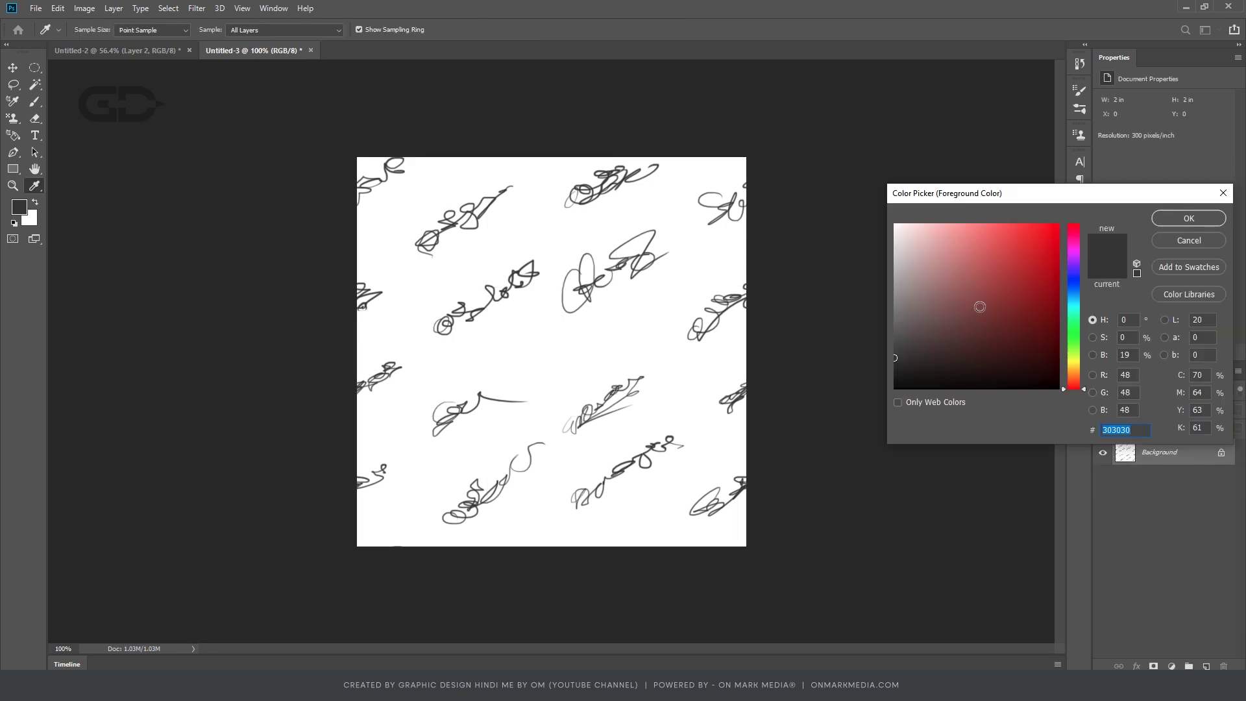
drag(1053, 238, 1014, 222)
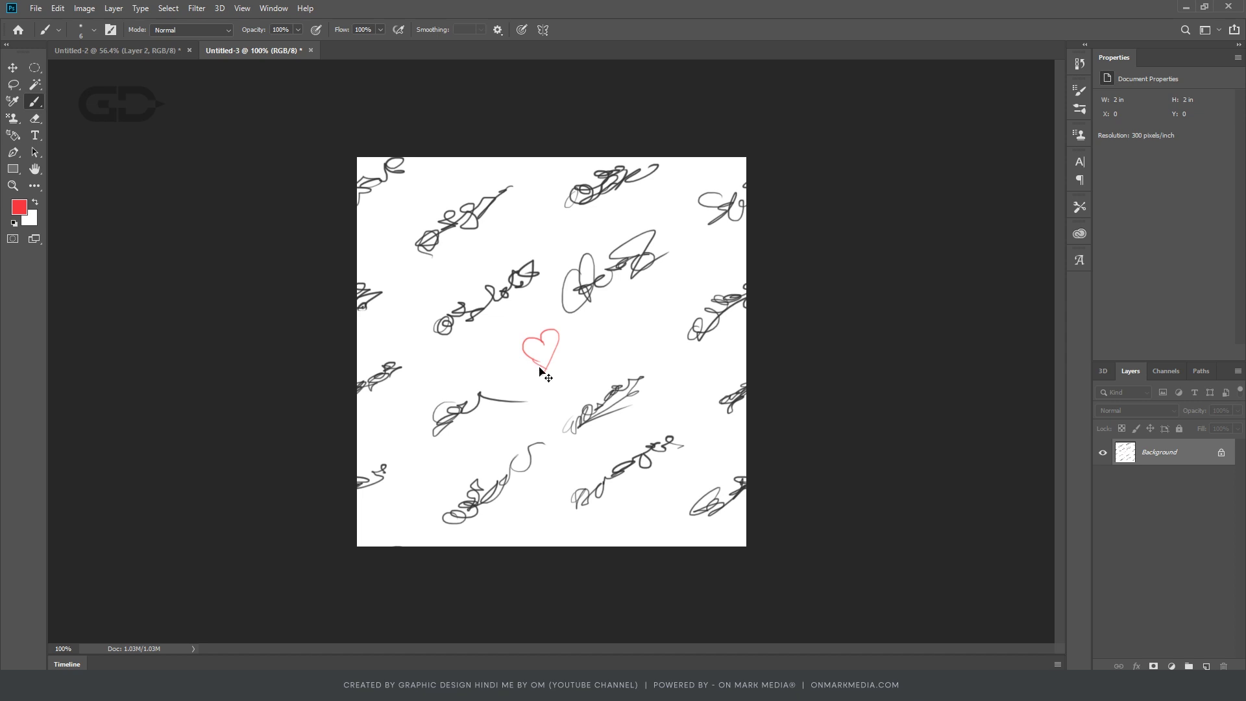
key(ctrl+plus)
key(ctrl+plus)
key(ctrl+plus)
mouse_move(462, 315)
mouse_down()
mouse_move(445, 308)
mouse_move(430, 366)
mouse_move(500, 376)
mouse_move(551, 362)
mouse_move(539, 383)
mouse_move(570, 324)
mouse_move(525, 331)
mouse_move(555, 272)
mouse_move(509, 279)
mouse_move(450, 380)
mouse_move(501, 398)
mouse_move(447, 376)
mouse_move(519, 370)
mouse_move(515, 325)
mouse_move(531, 326)
mouse_up()
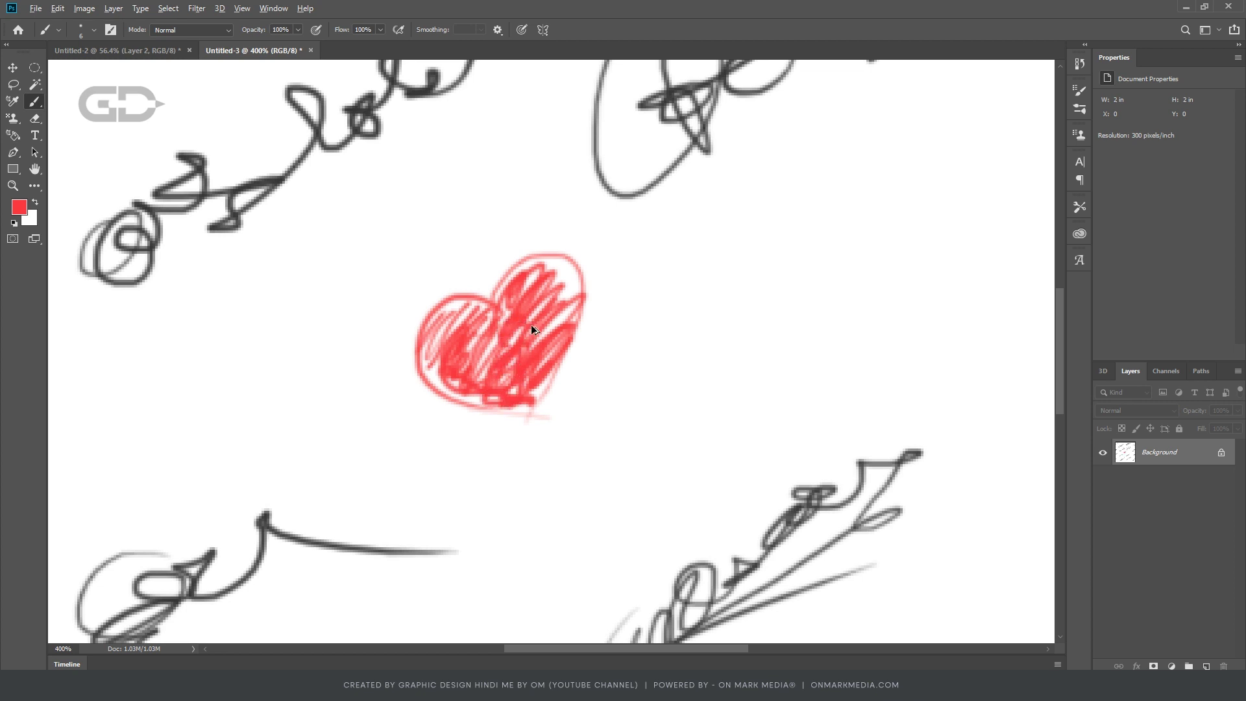
key(ctrl+1)
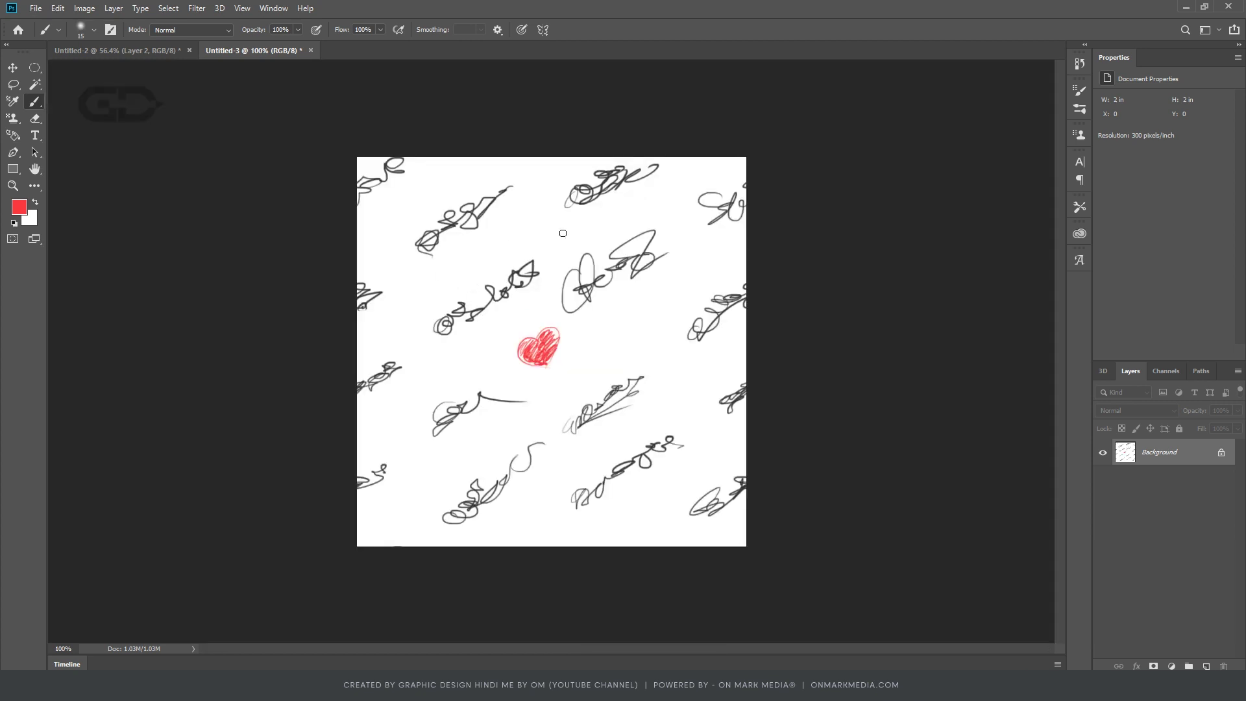
Step: Dab small red dots between the signatures across the middle, right and bottom
click(536, 225)
click(393, 273)
click(405, 215)
click(458, 180)
click(465, 275)
click(436, 375)
click(378, 426)
click(647, 418)
click(706, 442)
click(680, 537)
click(734, 544)
click(553, 532)
click(490, 534)
click(466, 535)
click(364, 538)
click(404, 538)
click(413, 466)
Step: Add red dots in empty gaps and the upper tile, and deepen the heart's red
click(545, 414)
click(402, 327)
click(627, 221)
click(555, 171)
click(508, 168)
click(733, 246)
click(689, 252)
drag(528, 337, 537, 350)
click(691, 365)
click(443, 483)
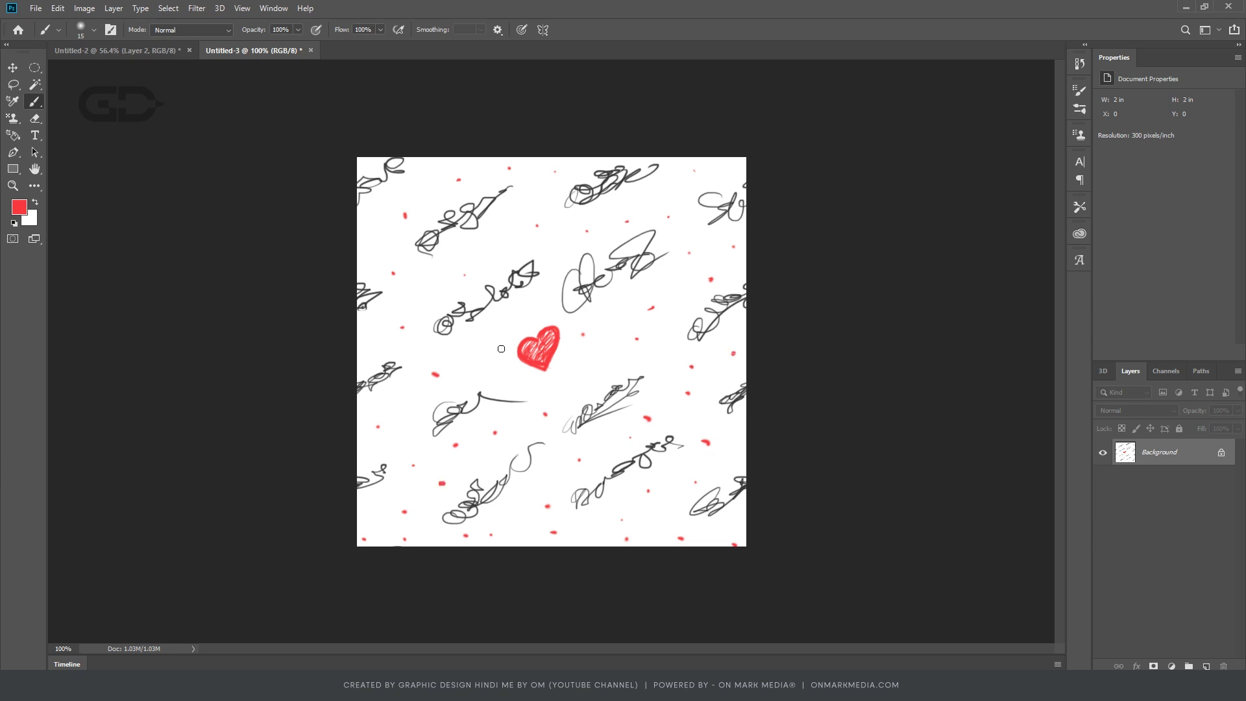
Step: Define the heart-and-dots tile as a pattern named 's' and return to Untitled-2
click(58, 12)
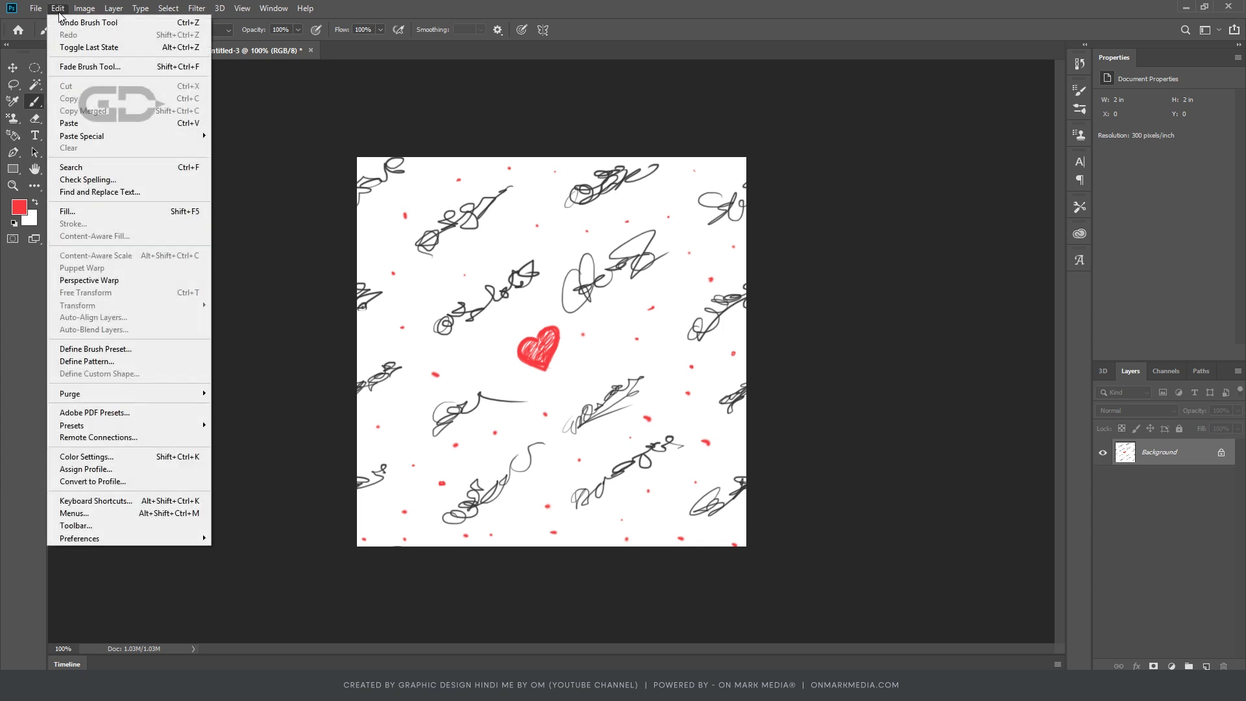
click(99, 360)
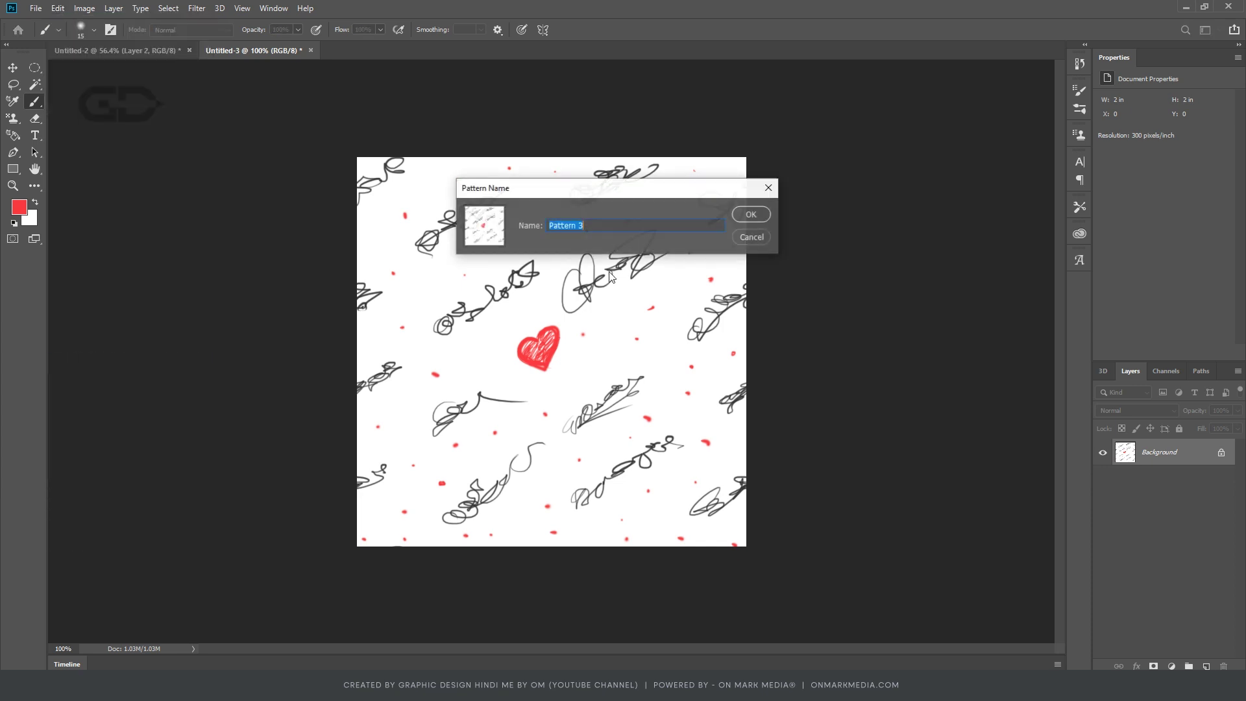
text(s)
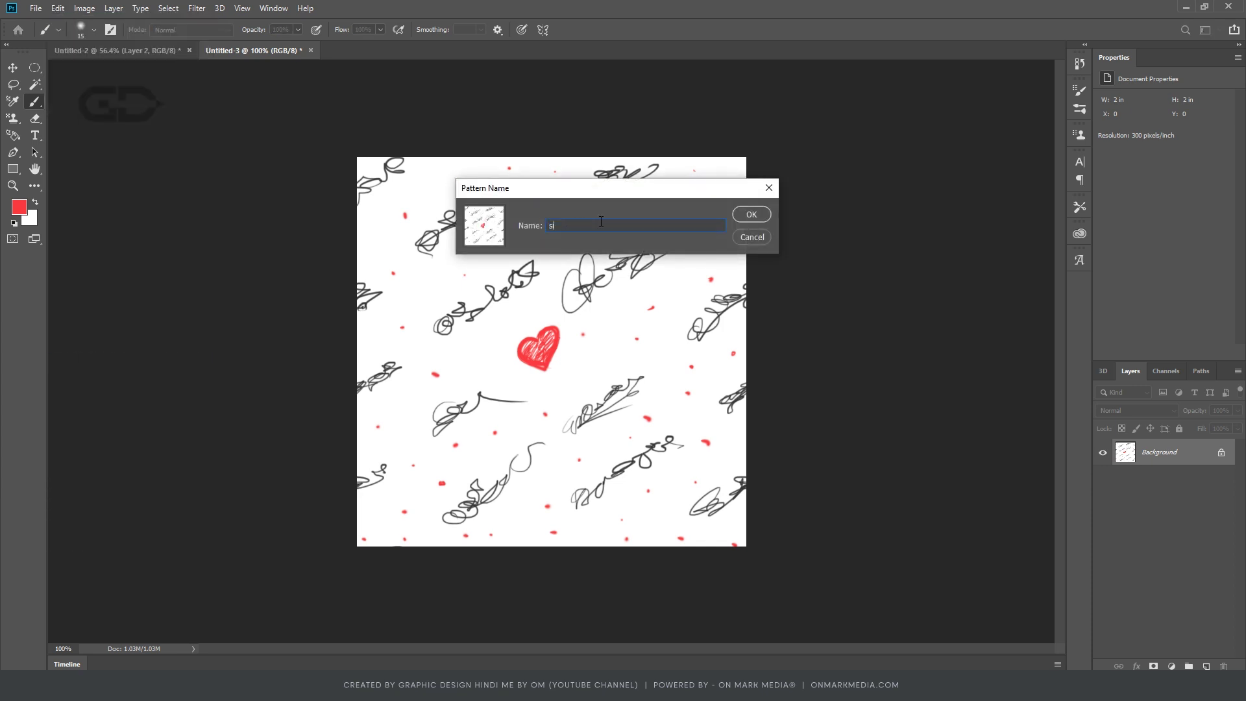
key(Return)
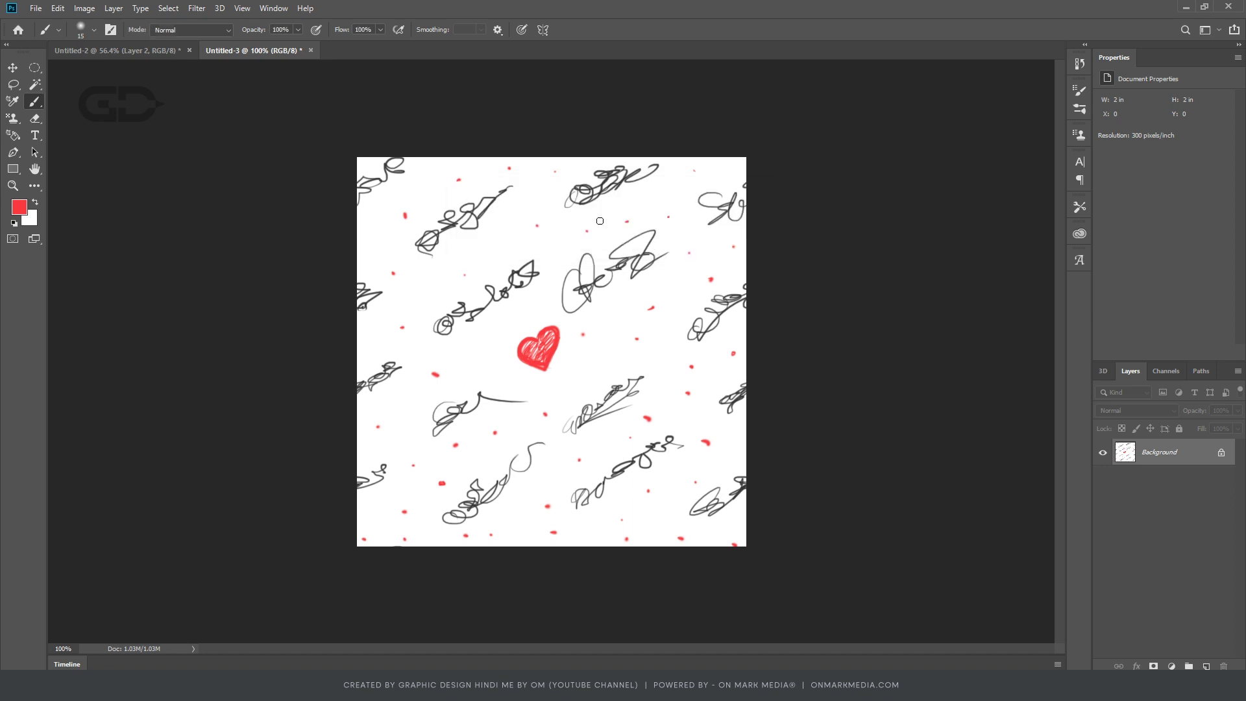
click(136, 52)
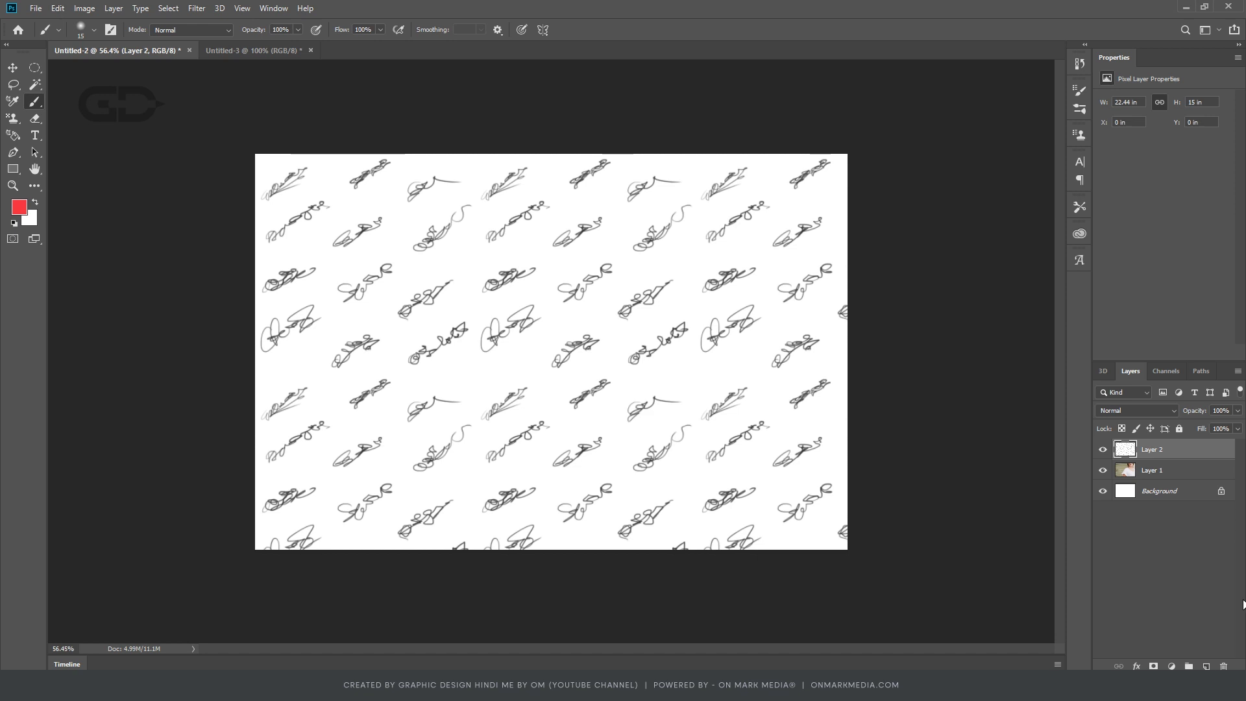
Step: Add Layer 3 and fill it with the new heart-and-dots signature pattern
click(1206, 665)
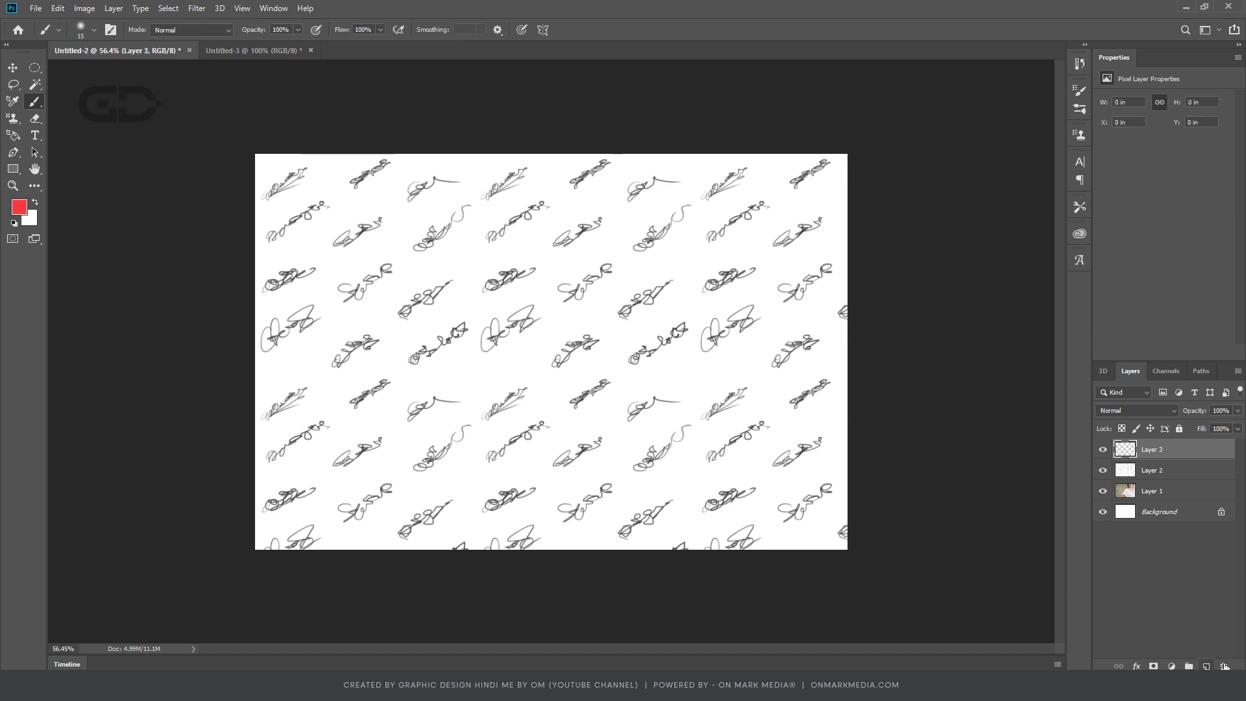
click(58, 9)
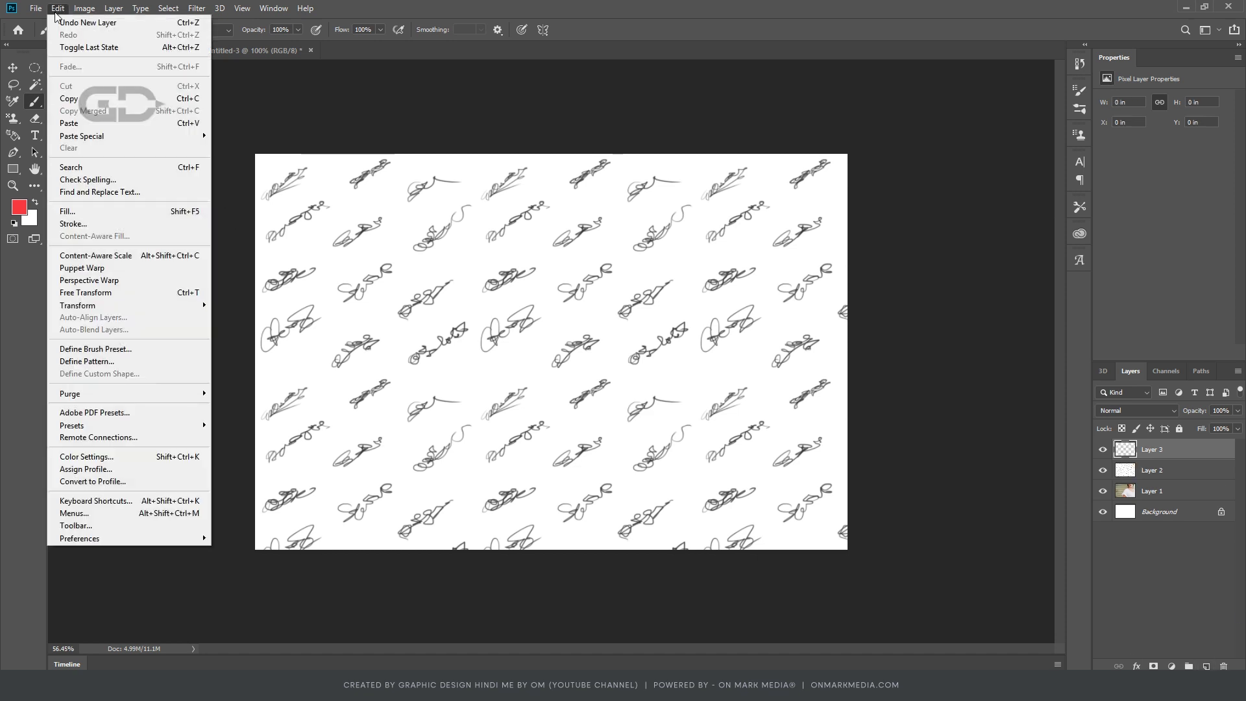
click(106, 211)
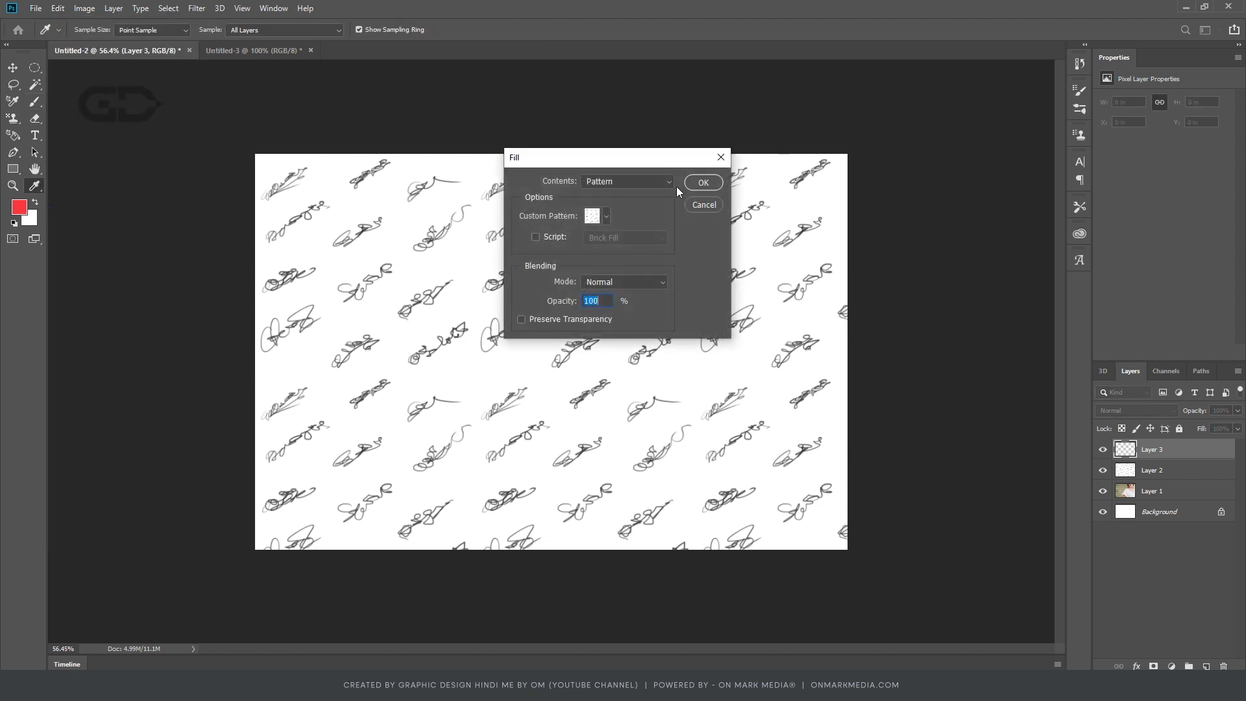
click(606, 216)
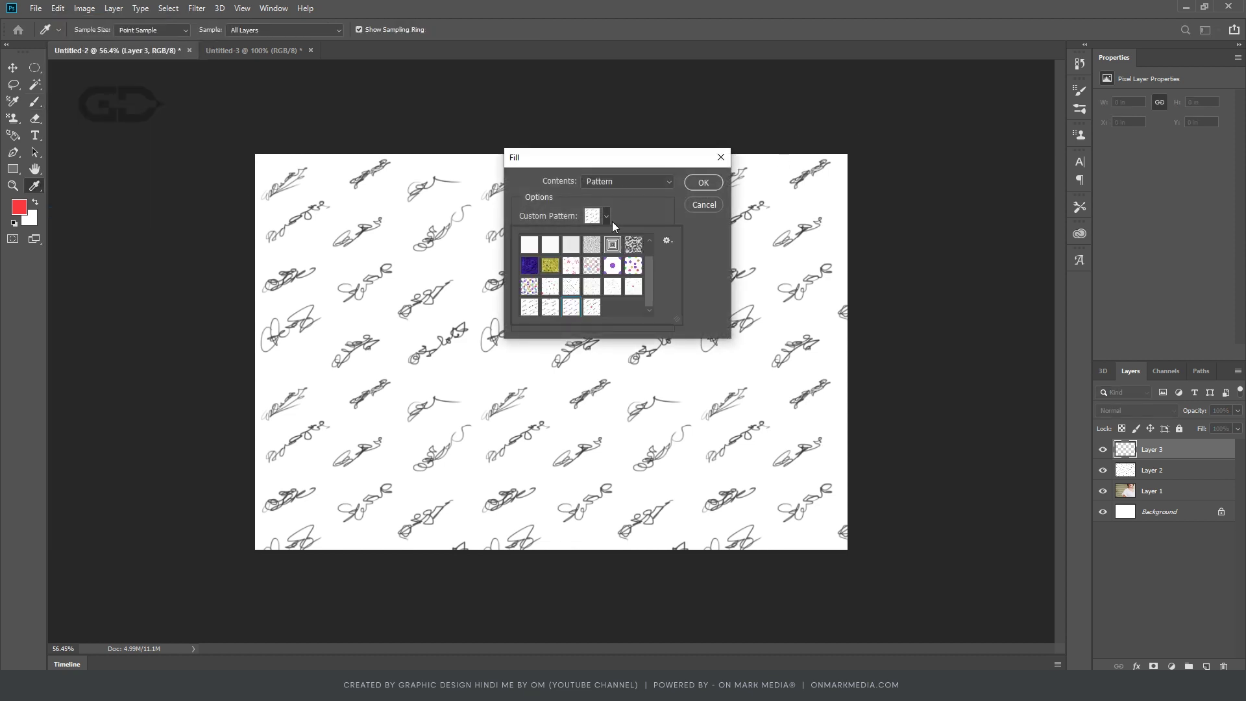
click(595, 311)
click(703, 182)
key(b)
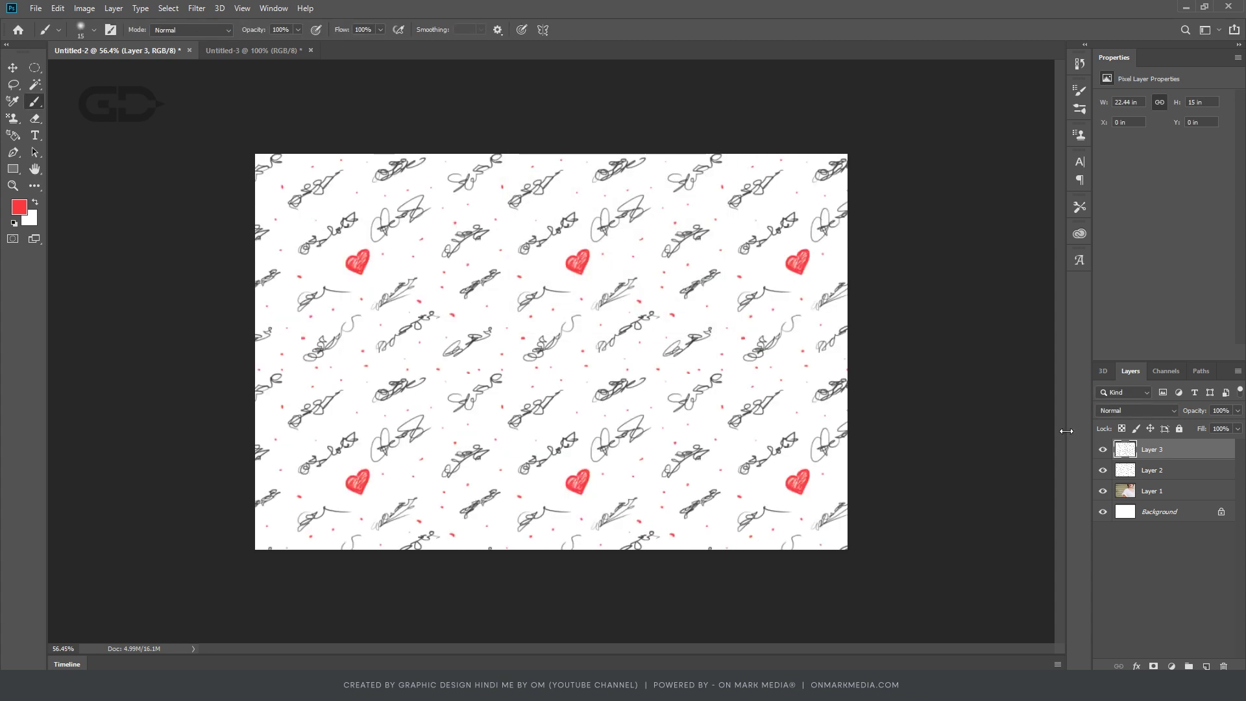
Step: Toggle Layer 3's visibility to compare, dismiss the Filter menu, and select Layer 2
click(1103, 448)
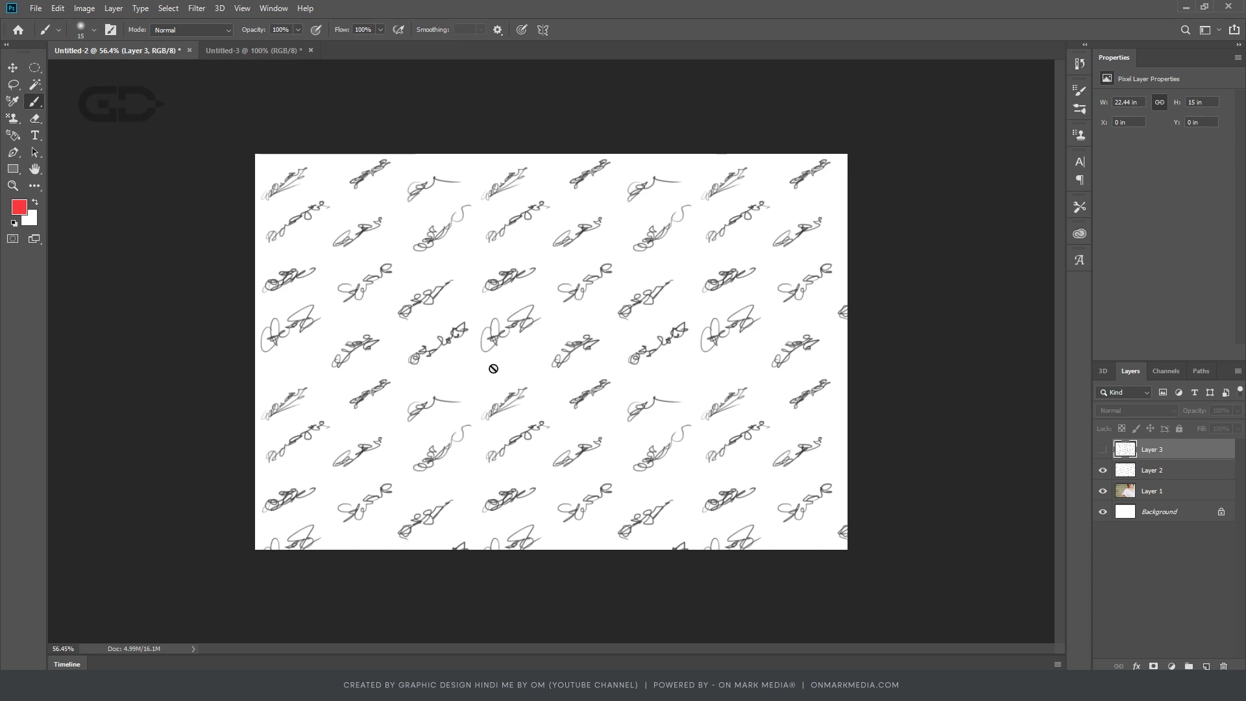
click(1104, 450)
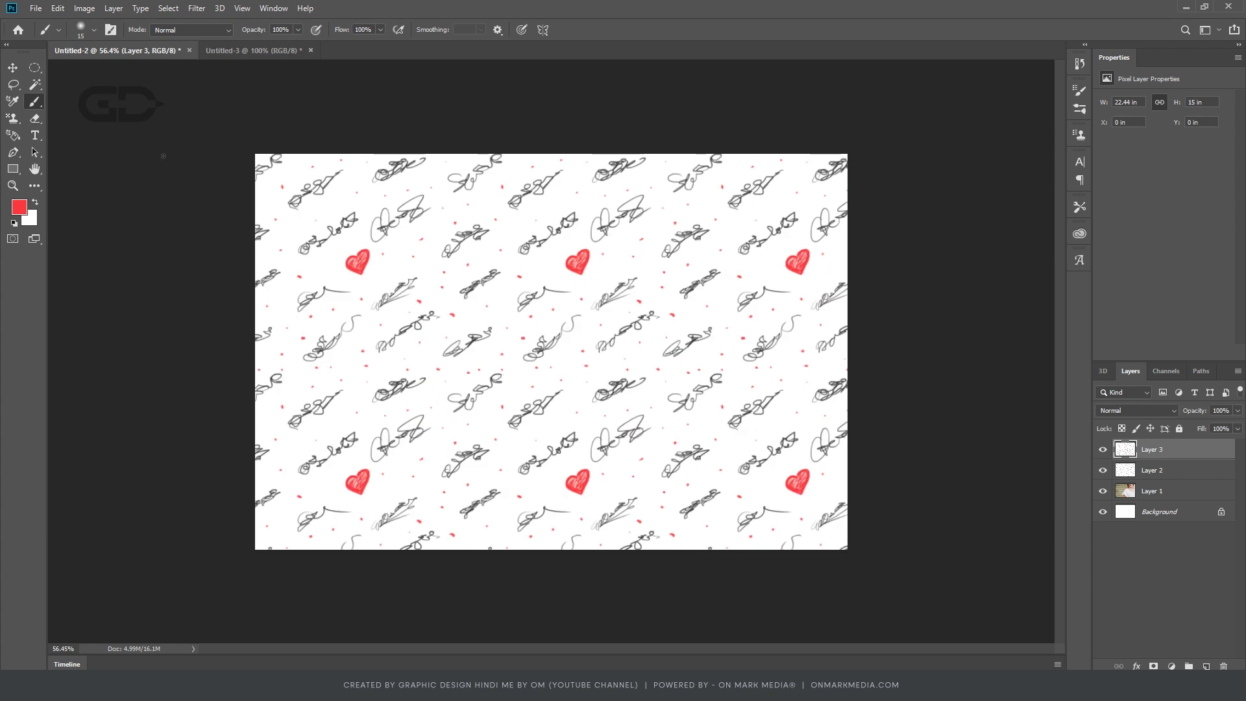
click(197, 8)
mouse_move(243, 265)
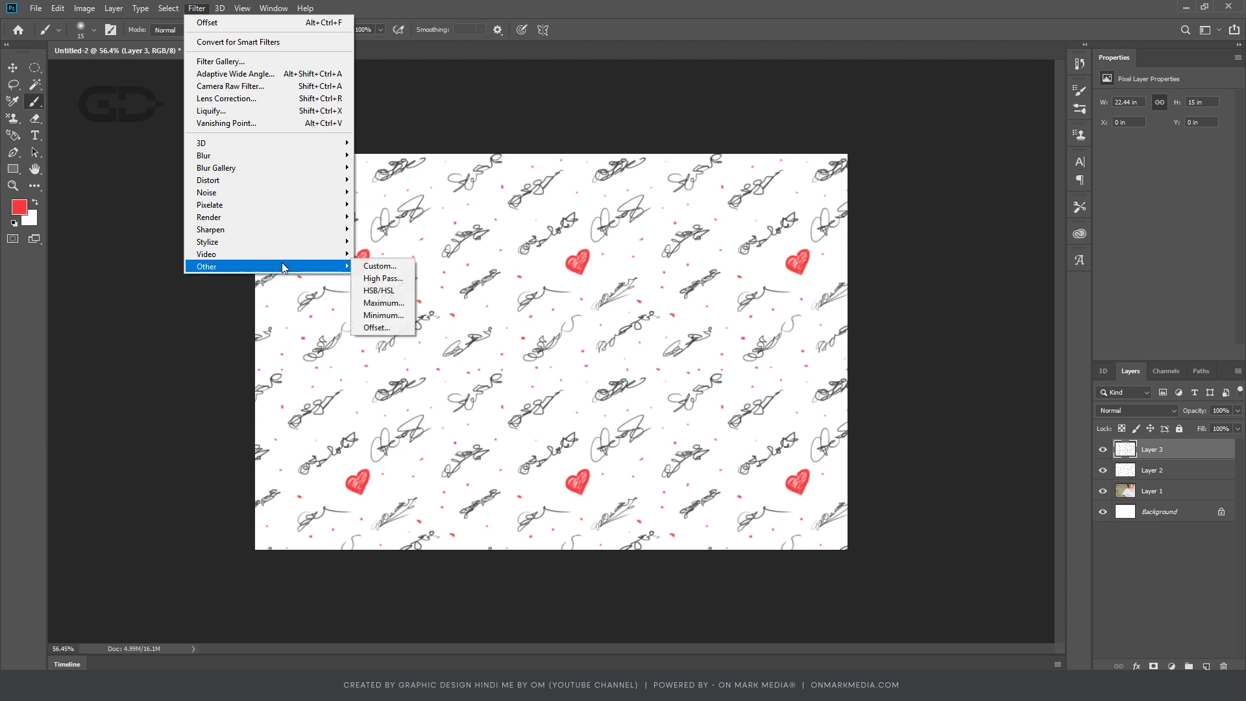
click(378, 328)
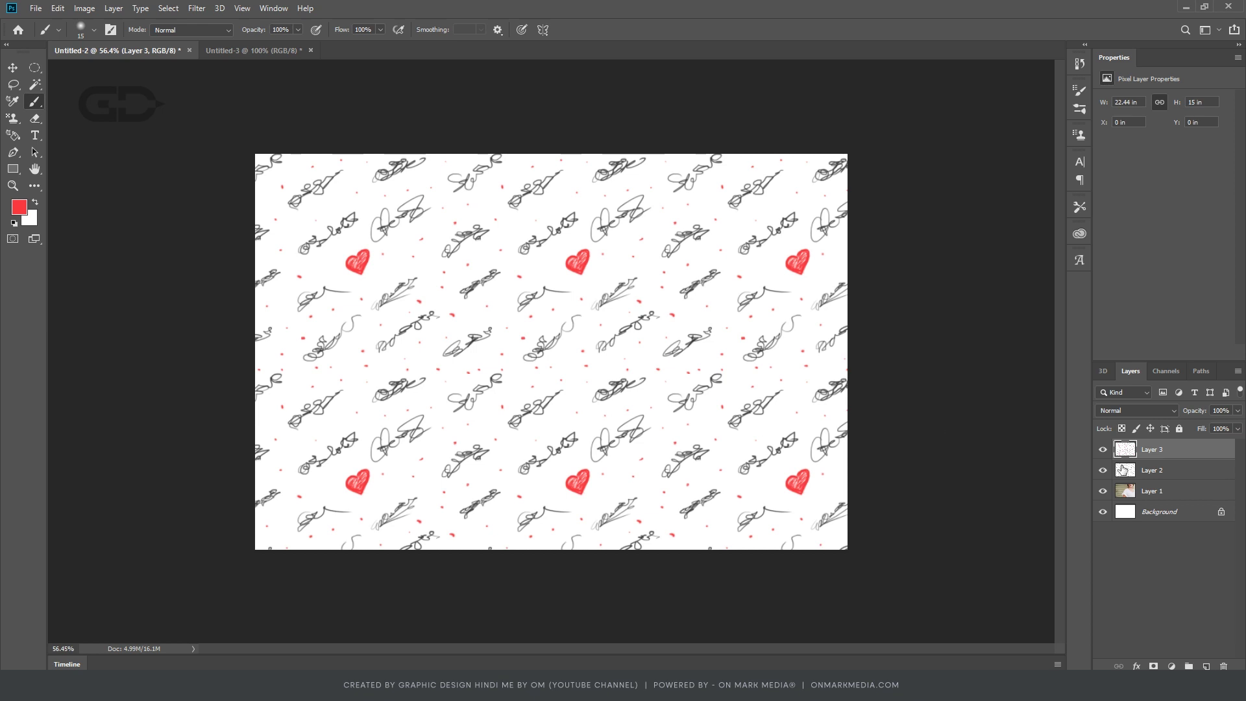
click(1127, 471)
Step: Delete the signature-only Layer 2, hide the pattern layer, and switch to the Magnetic Lasso Tool
key(Delete)
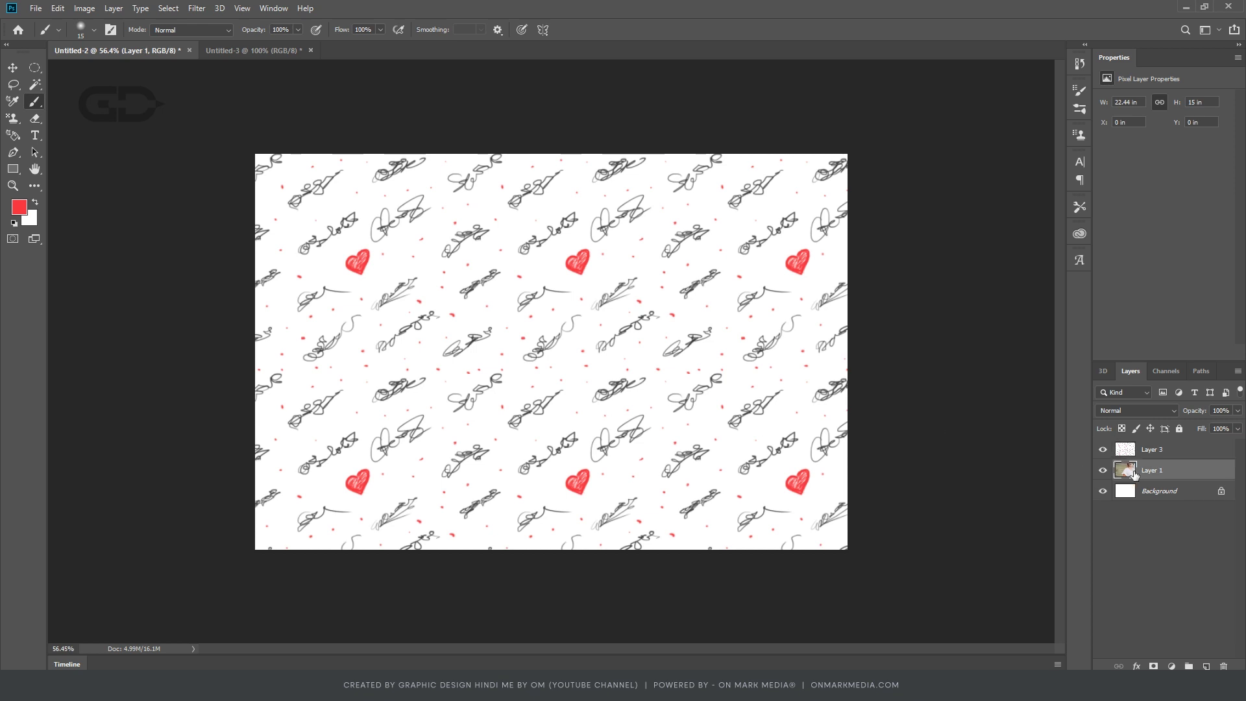
click(1102, 449)
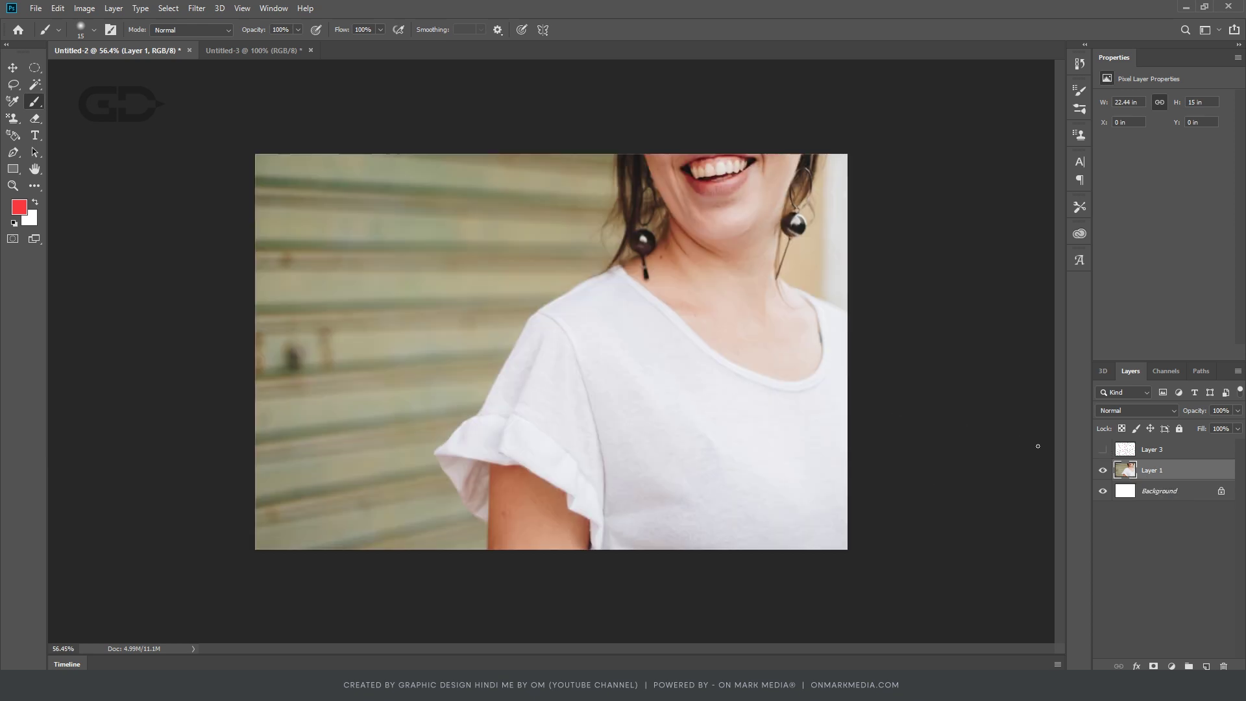
click(1103, 450)
click(39, 82)
click(34, 186)
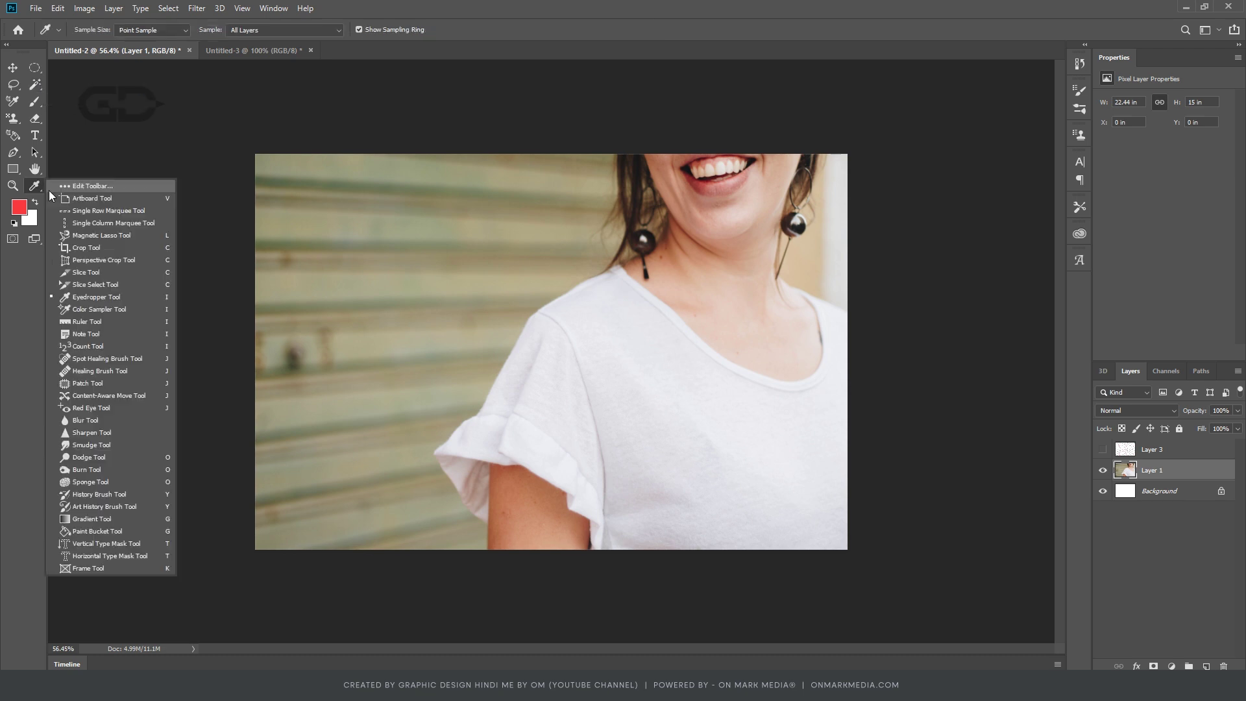
click(105, 233)
scroll(506, 516, up, 2)
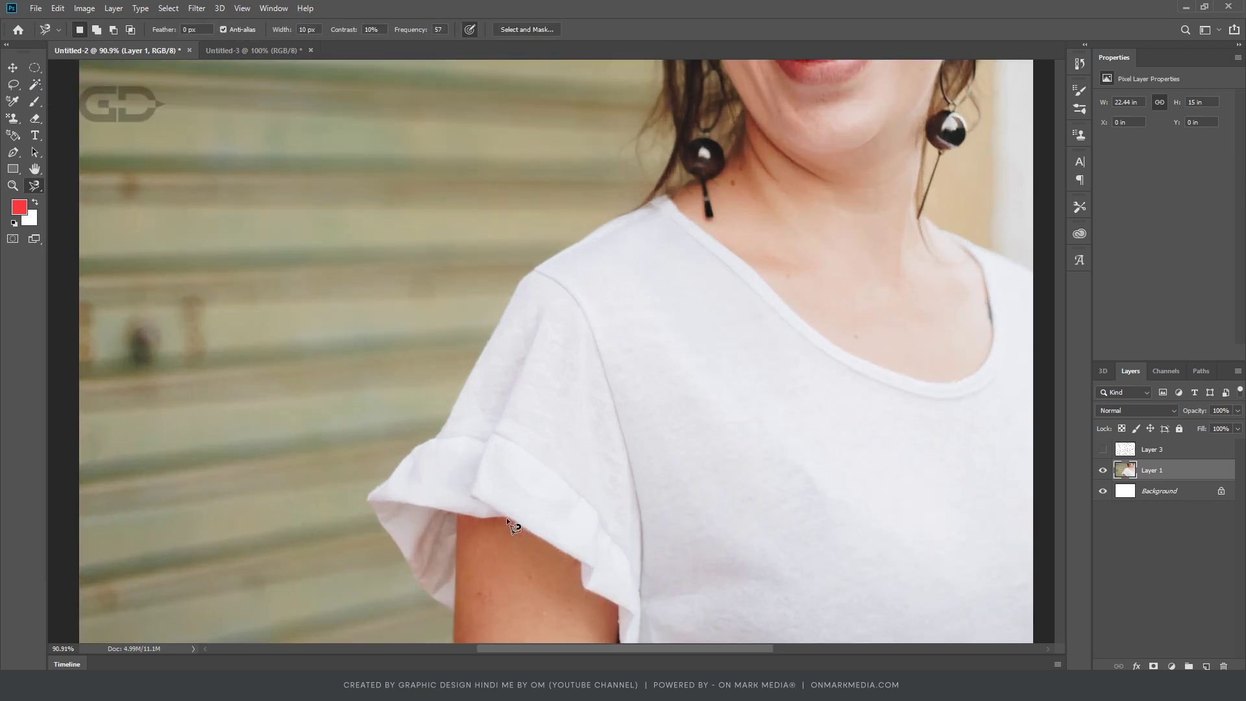
scroll(454, 508, up, 2)
scroll(454, 507, down, 3)
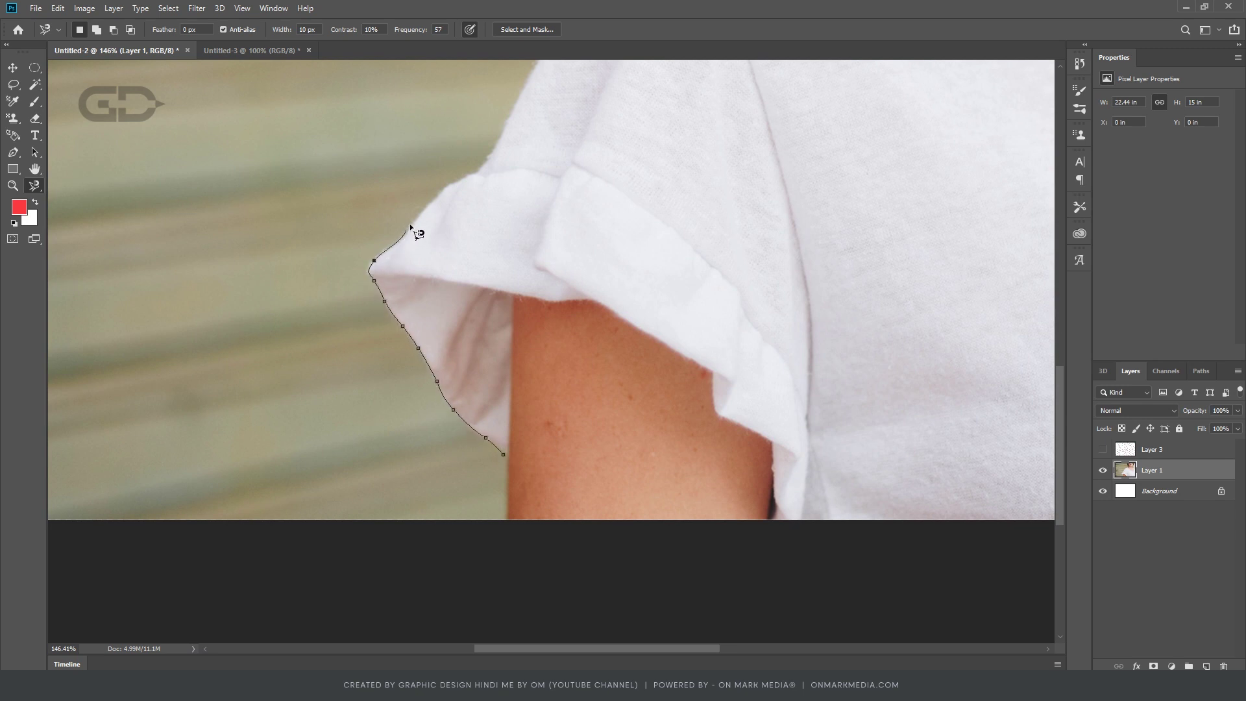
Step: Trace the T-shirt edge along sleeve, shoulder, neckline and right side, then close the selection
drag(410, 223, 417, 564)
scroll(403, 493, up, 2)
drag(704, 423, 322, 331)
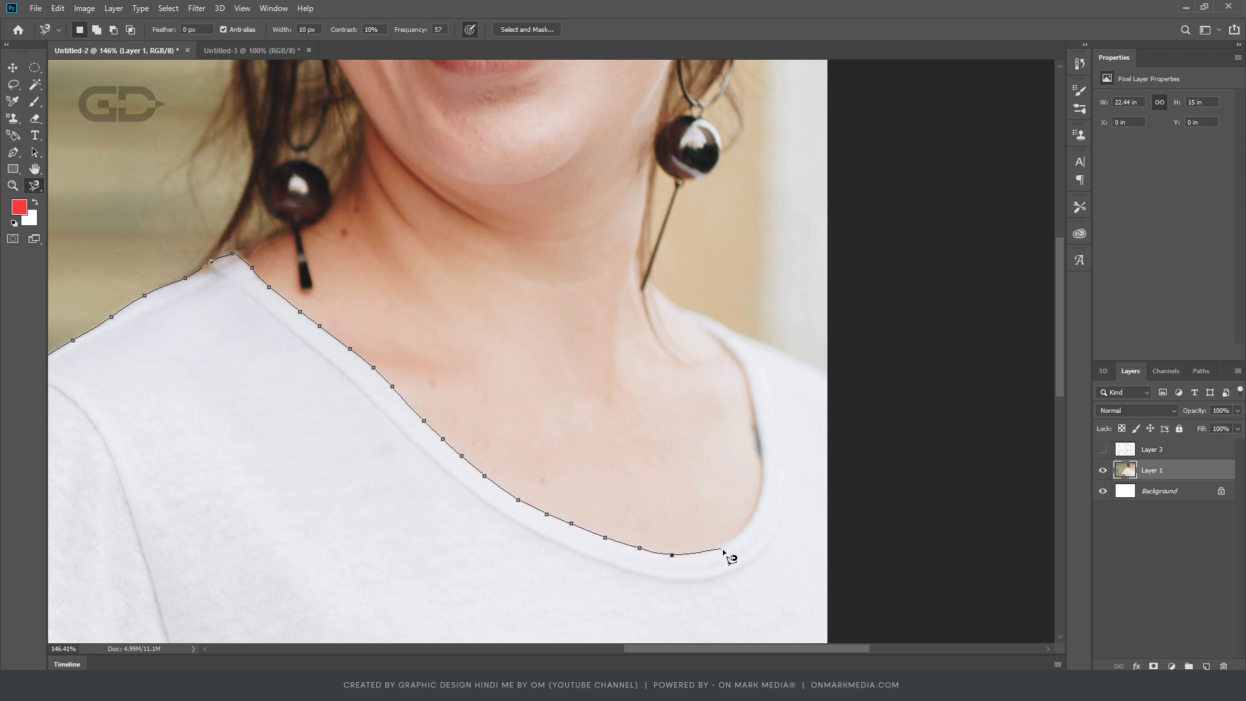
drag(746, 528, 481, 613)
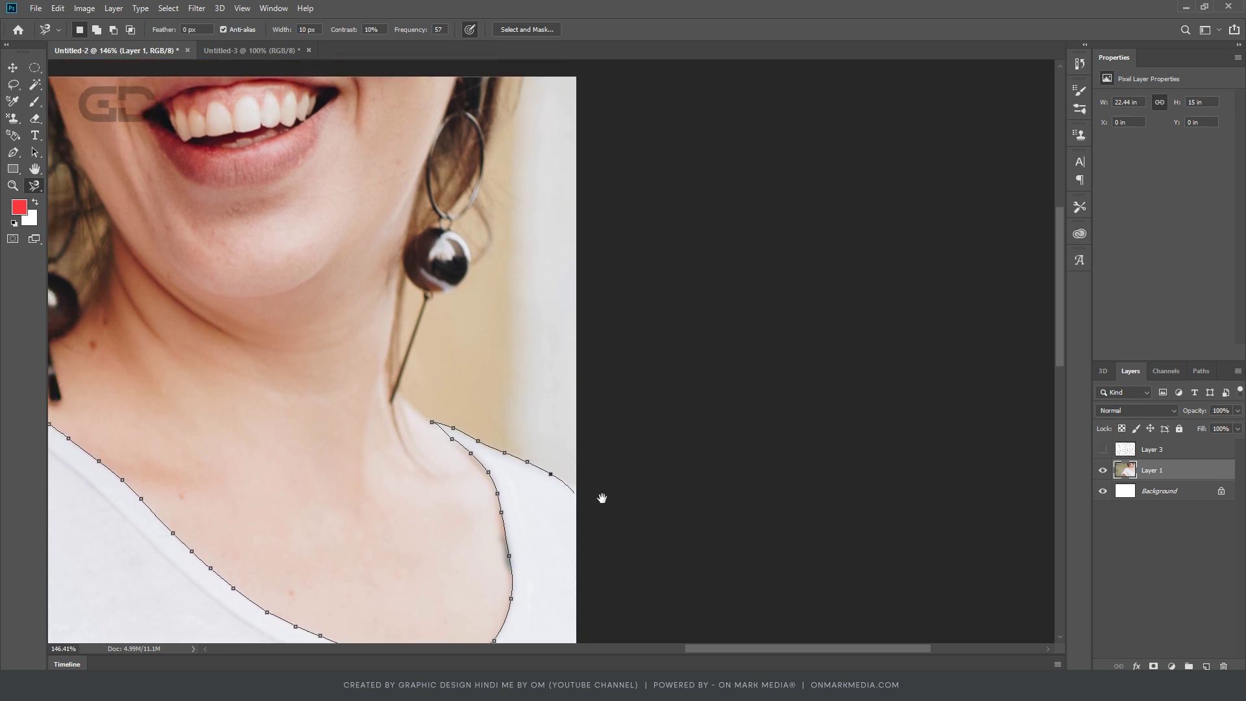
drag(586, 472, 598, 125)
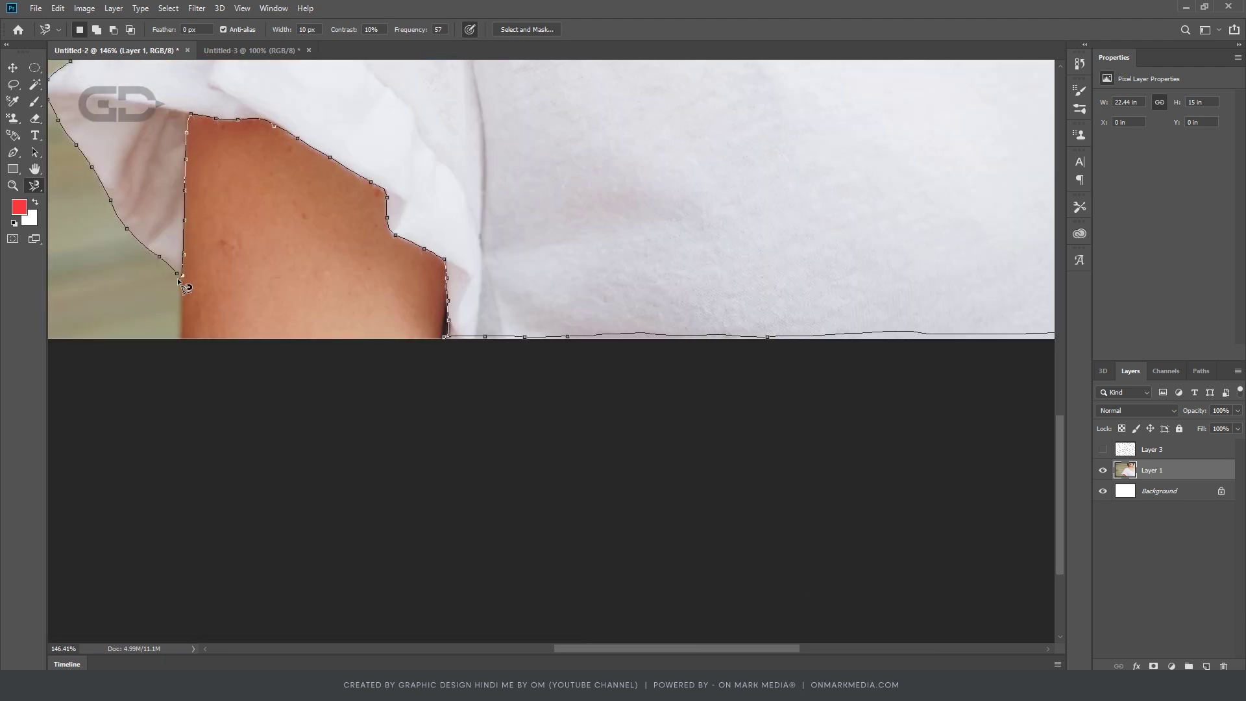
click(177, 274)
Step: Fit the photo on screen and trim stray areas from the shirt selection at the shoulder with the Lasso
key(ctrl+0)
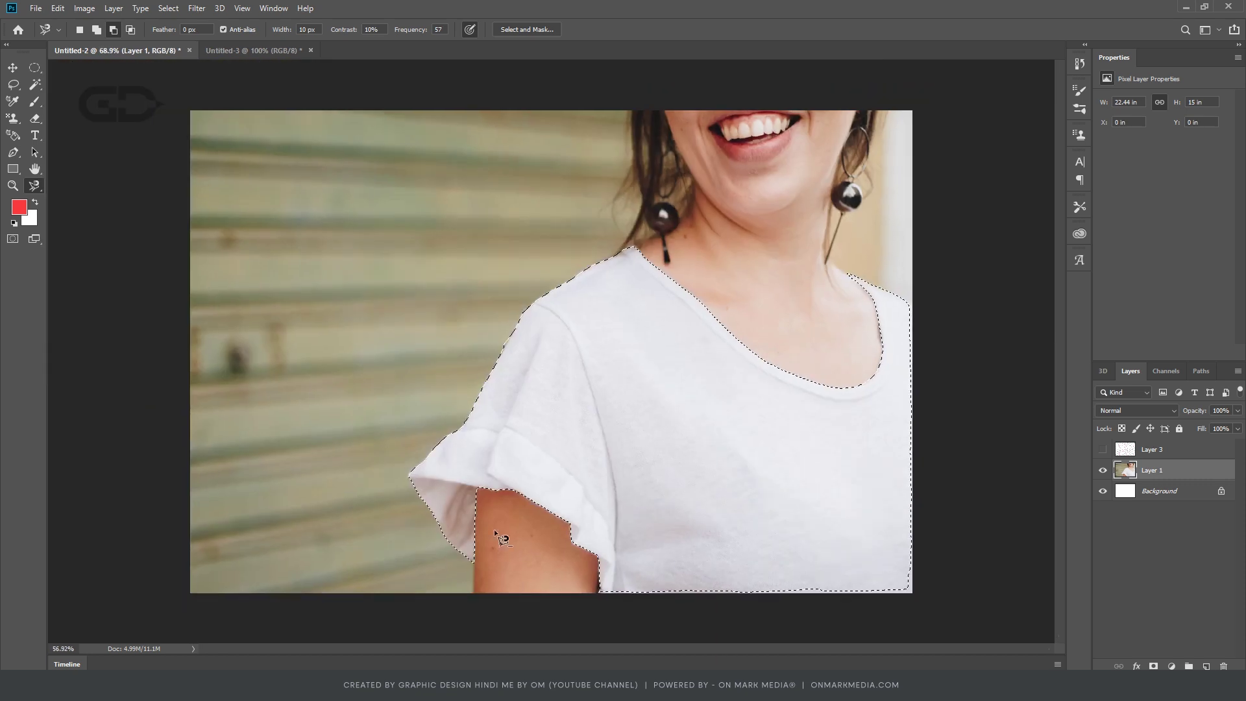
scroll(928, 389, up, 2)
scroll(423, 404, up, 2)
scroll(415, 344, up, 1)
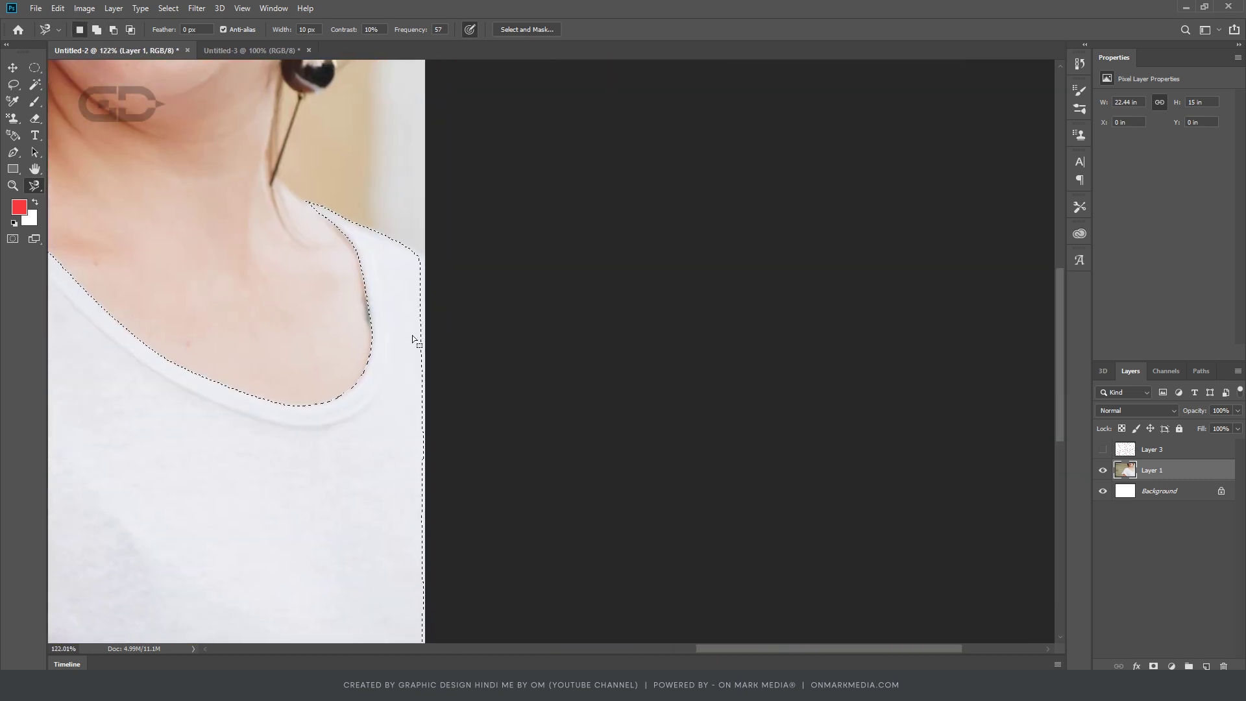
click(13, 85)
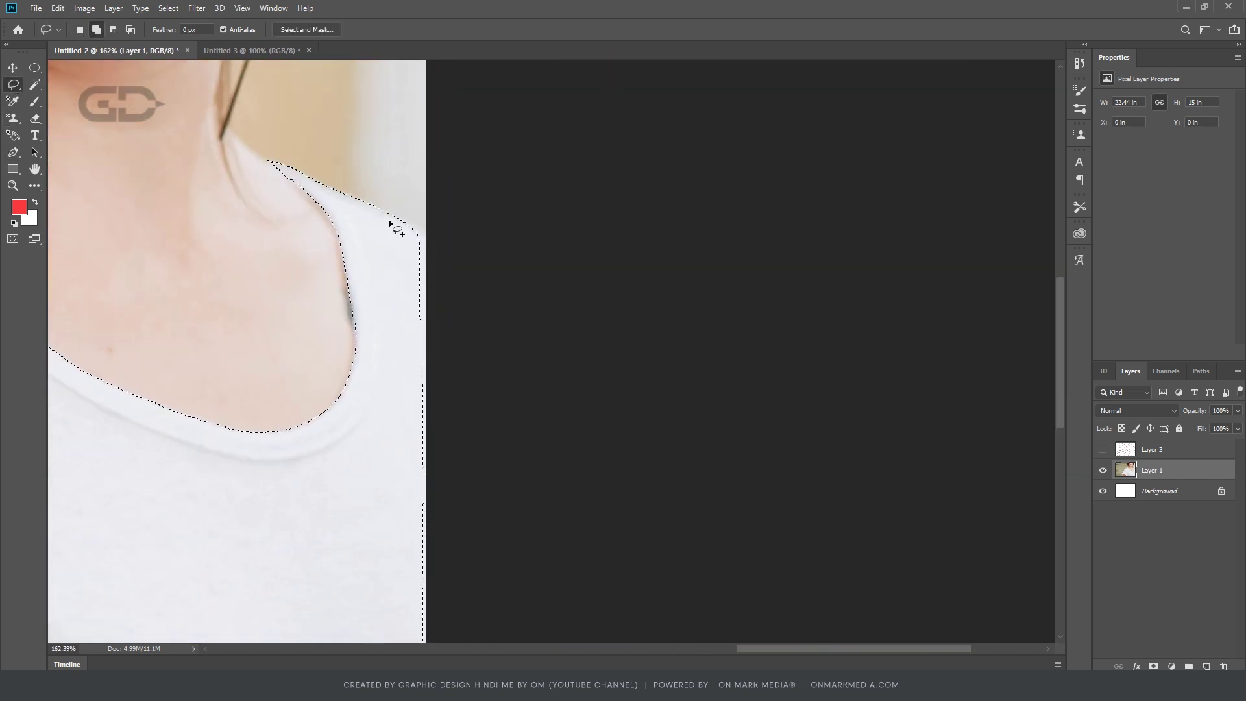
scroll(454, 584, up, 3)
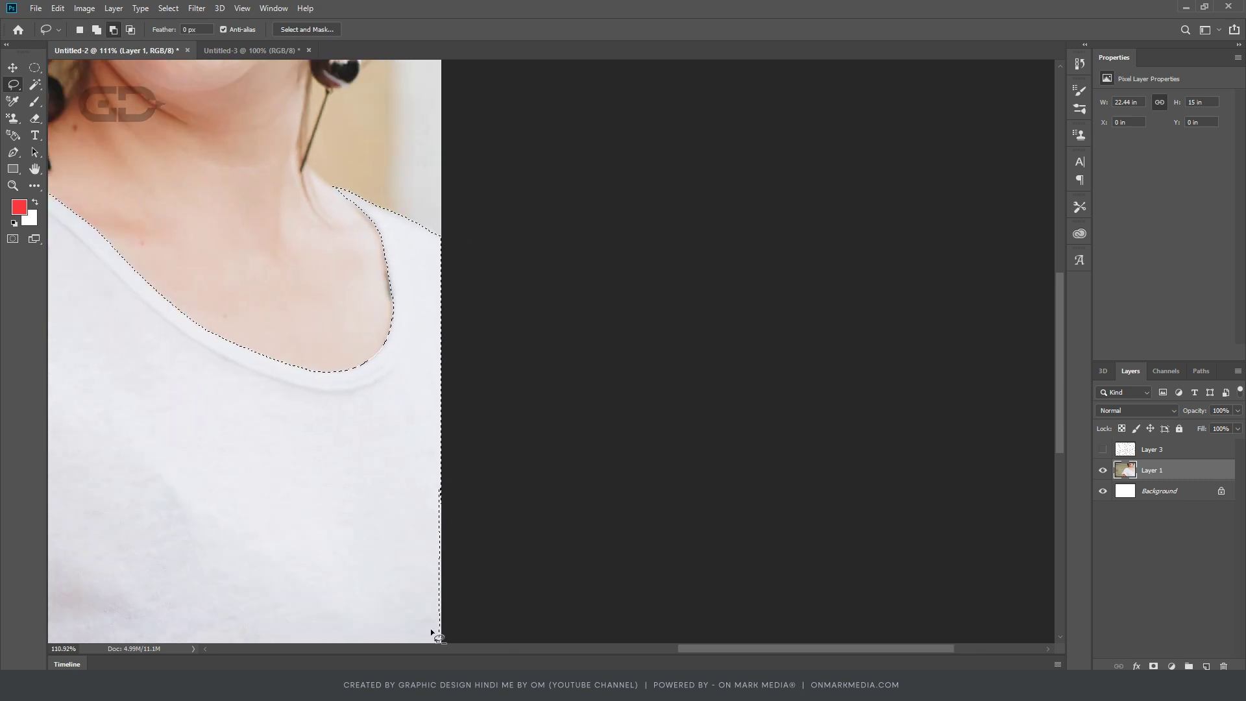
alt+scroll(638, 193, up, 1)
alt+scroll(632, 234, up, 2)
mouse_move(629, 275)
mouse_down()
mouse_move(610, 307)
mouse_move(635, 271)
mouse_up()
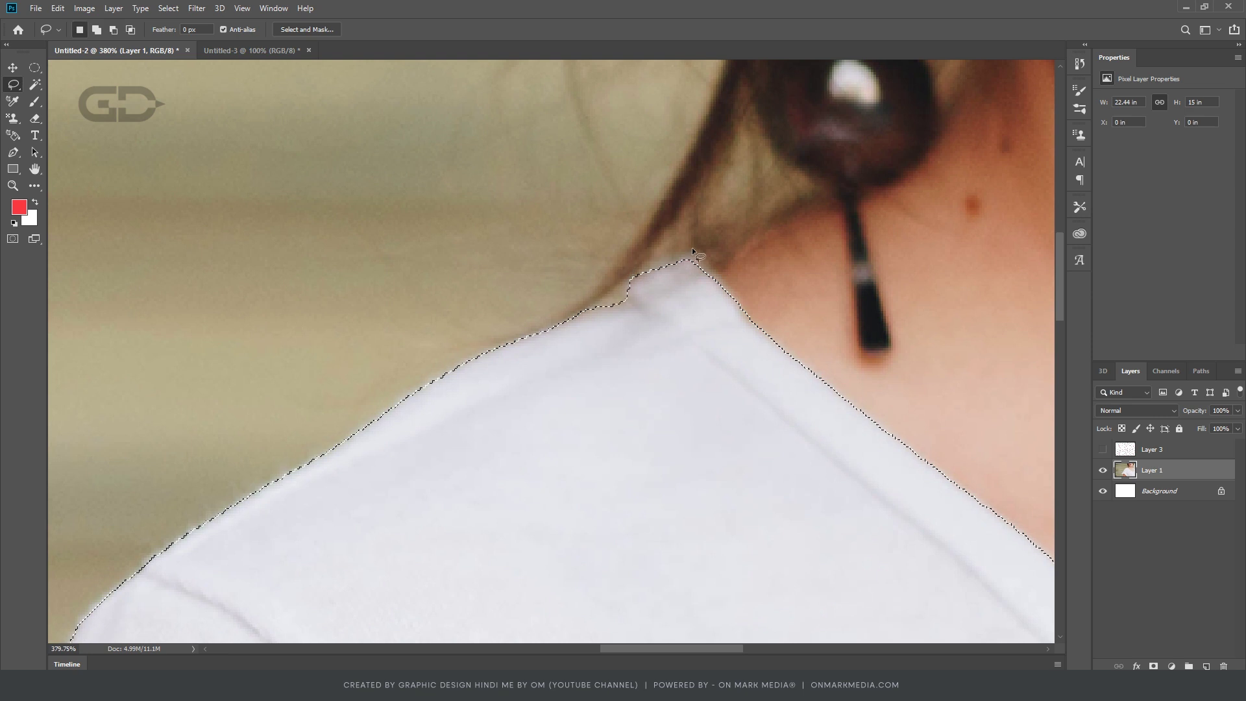
alt+scroll(528, 250, down, 3)
alt+scroll(546, 262, down, 2)
alt+scroll(602, 454, down, 1)
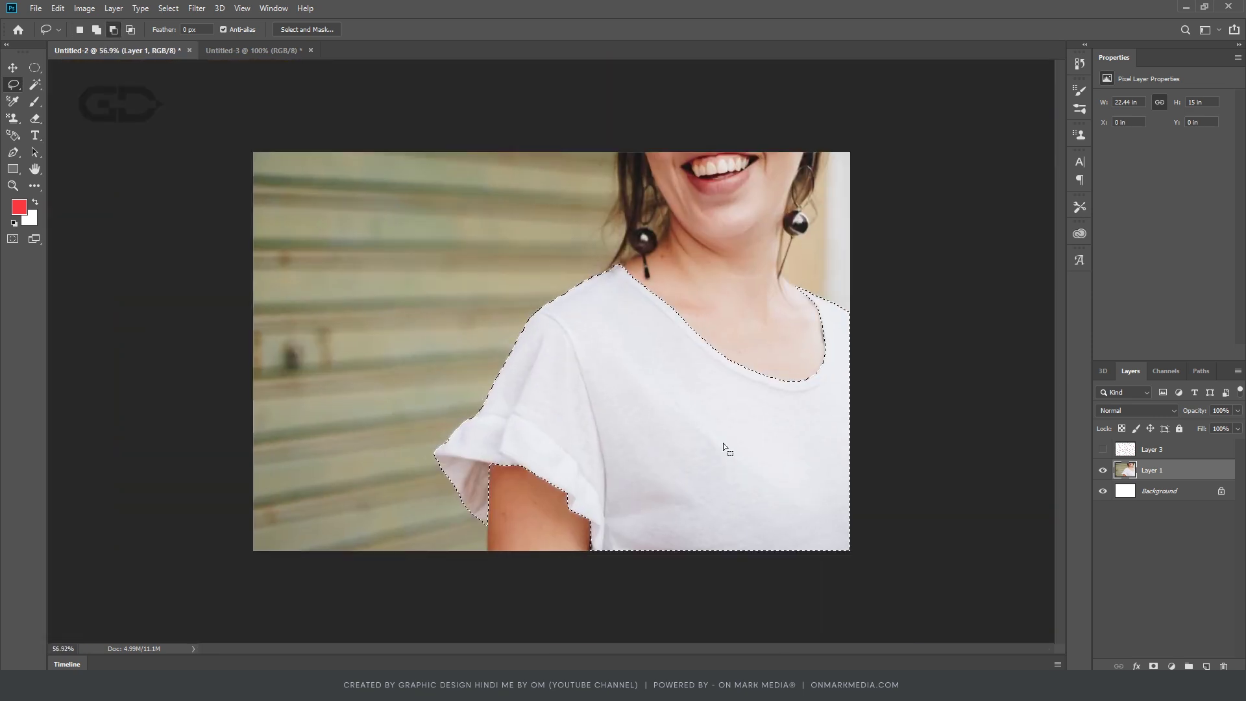
Step: Show Layer 3, add a layer mask from the shirt selection, and drag the pattern across the shirt
click(1102, 449)
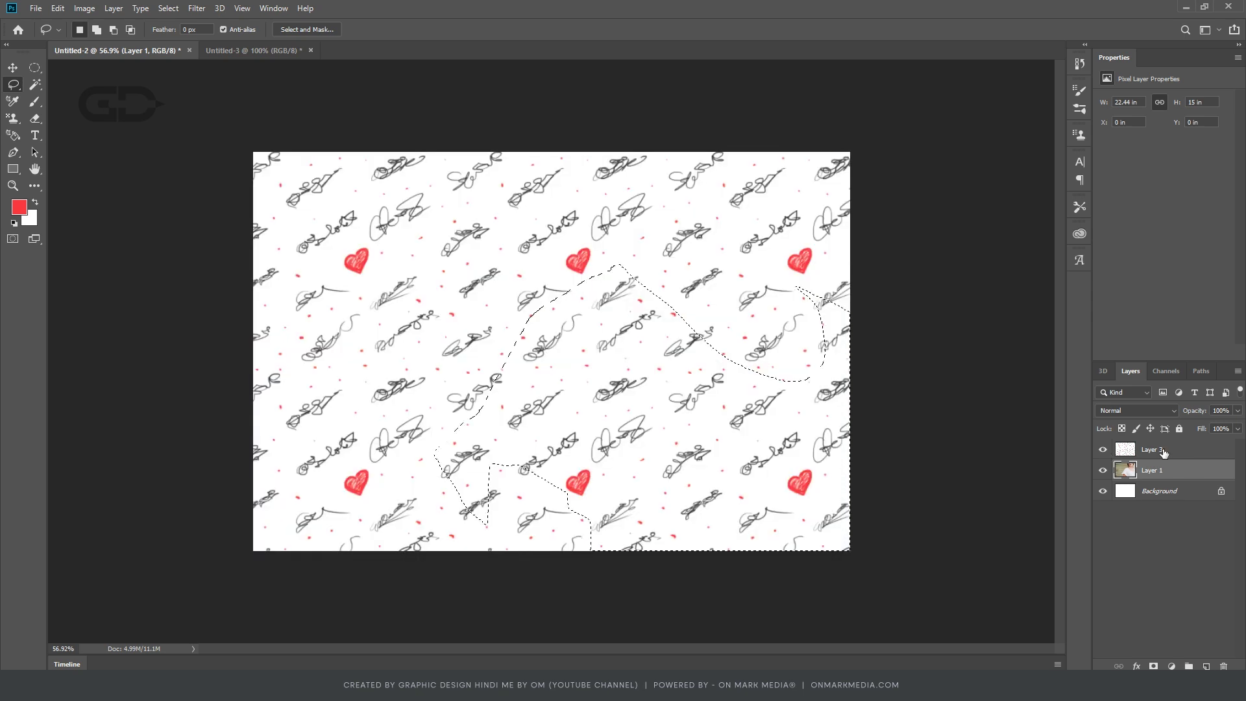
click(1162, 450)
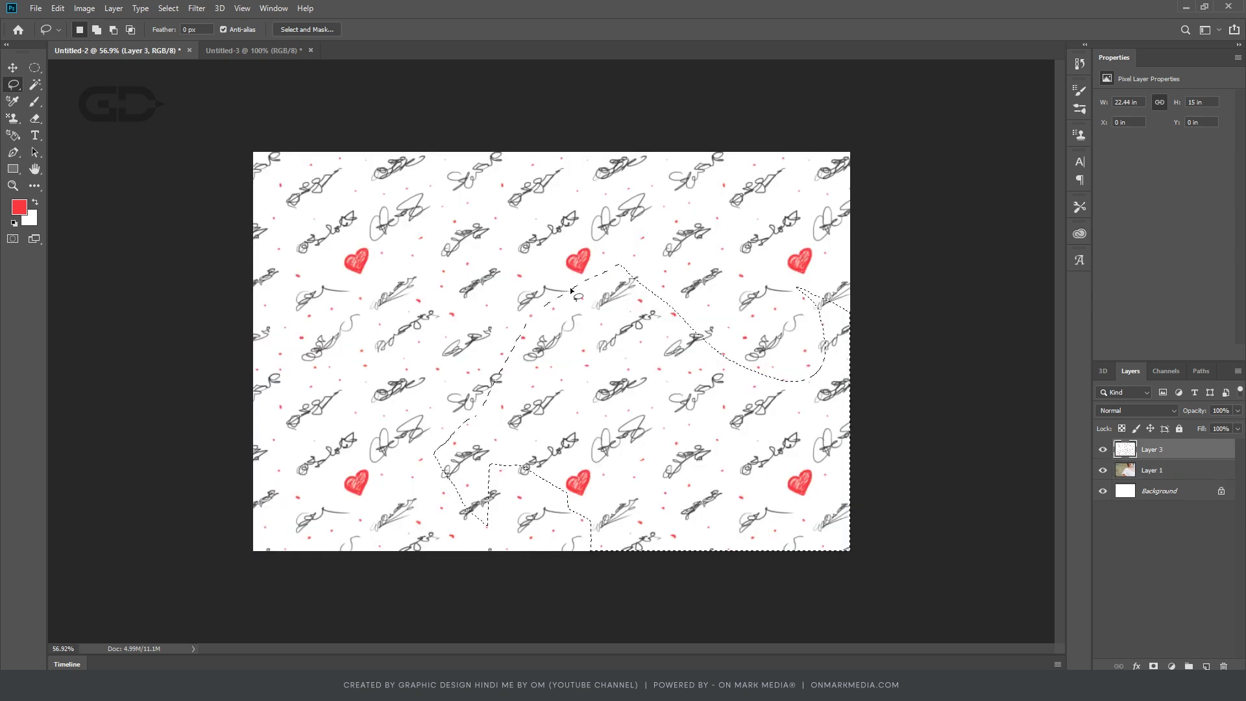
click(1152, 666)
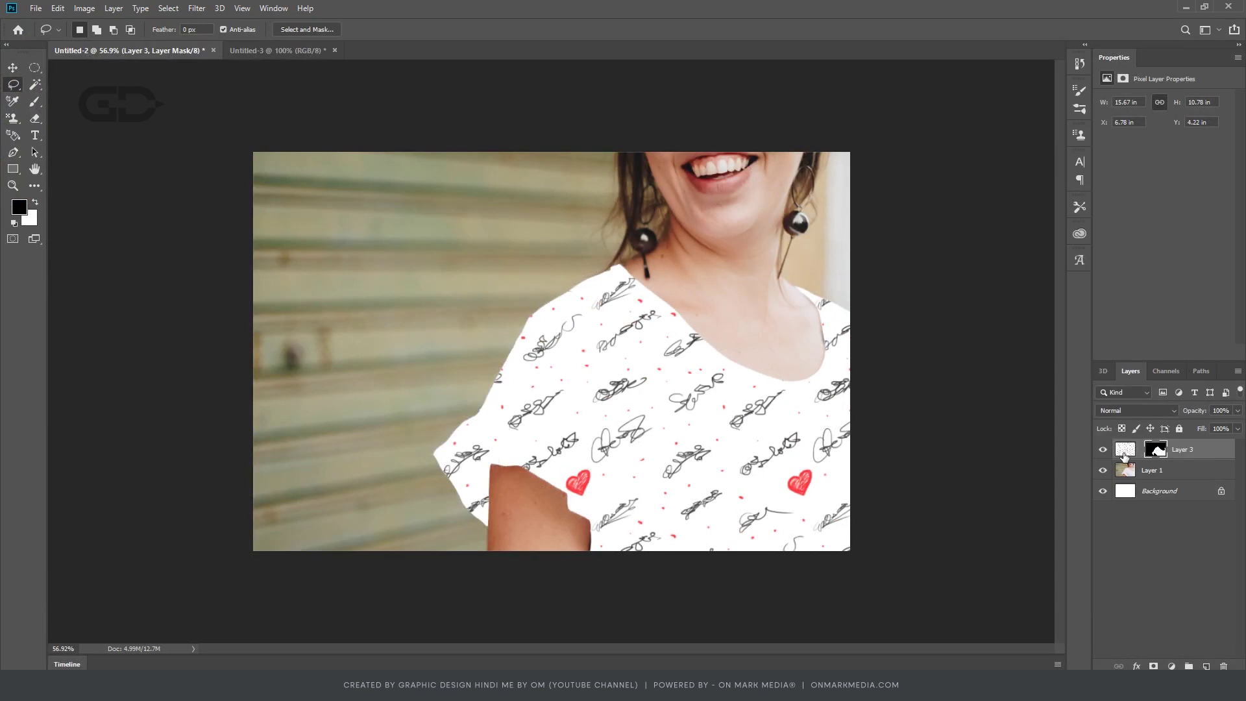
click(1123, 452)
key(v)
mouse_move(595, 375)
mouse_down()
mouse_move(633, 387)
mouse_move(590, 413)
mouse_move(662, 434)
mouse_move(628, 419)
mouse_move(636, 459)
mouse_move(635, 429)
mouse_up()
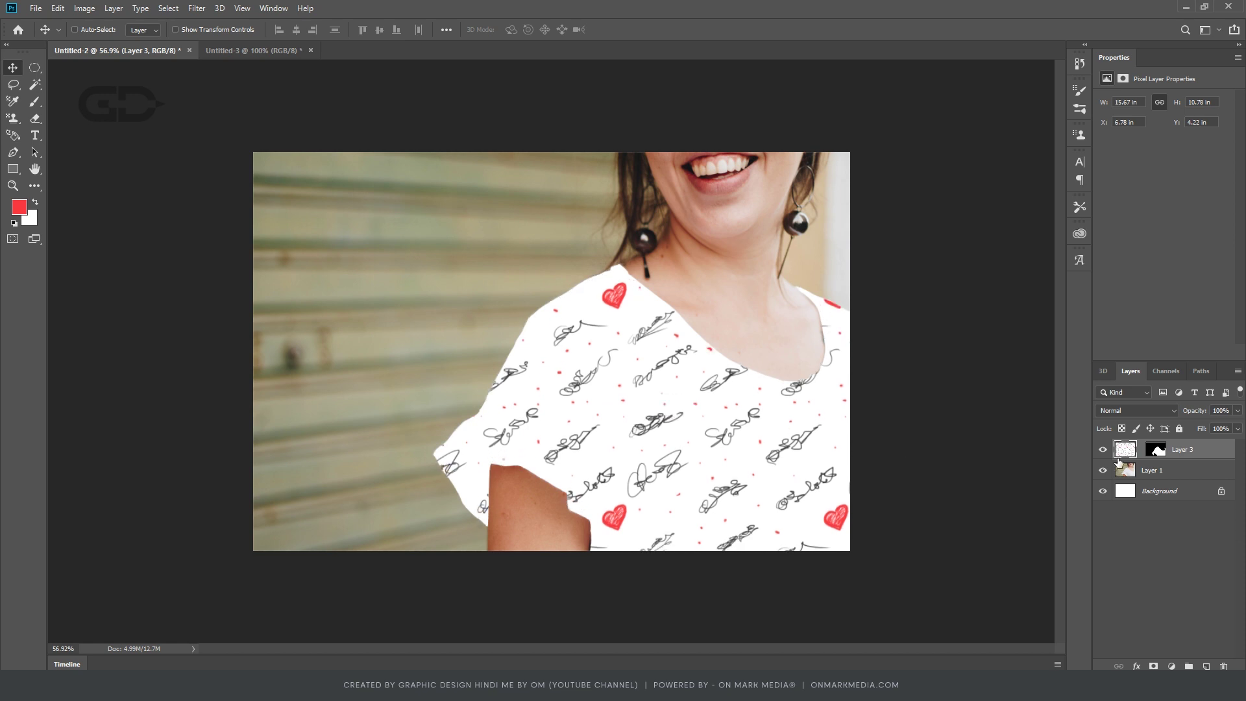
Step: Unlink Layer 3's pattern from its mask and shift the pattern right on the shirt
click(1140, 448)
mouse_move(730, 444)
mouse_down()
mouse_move(778, 483)
mouse_move(759, 448)
mouse_move(690, 429)
mouse_up()
click(1140, 450)
drag(591, 488, 640, 489)
Step: Free-transform the pattern down to about 74%, nudge it into place, and commit
key(ctrl+t)
drag(395, 577, 415, 563)
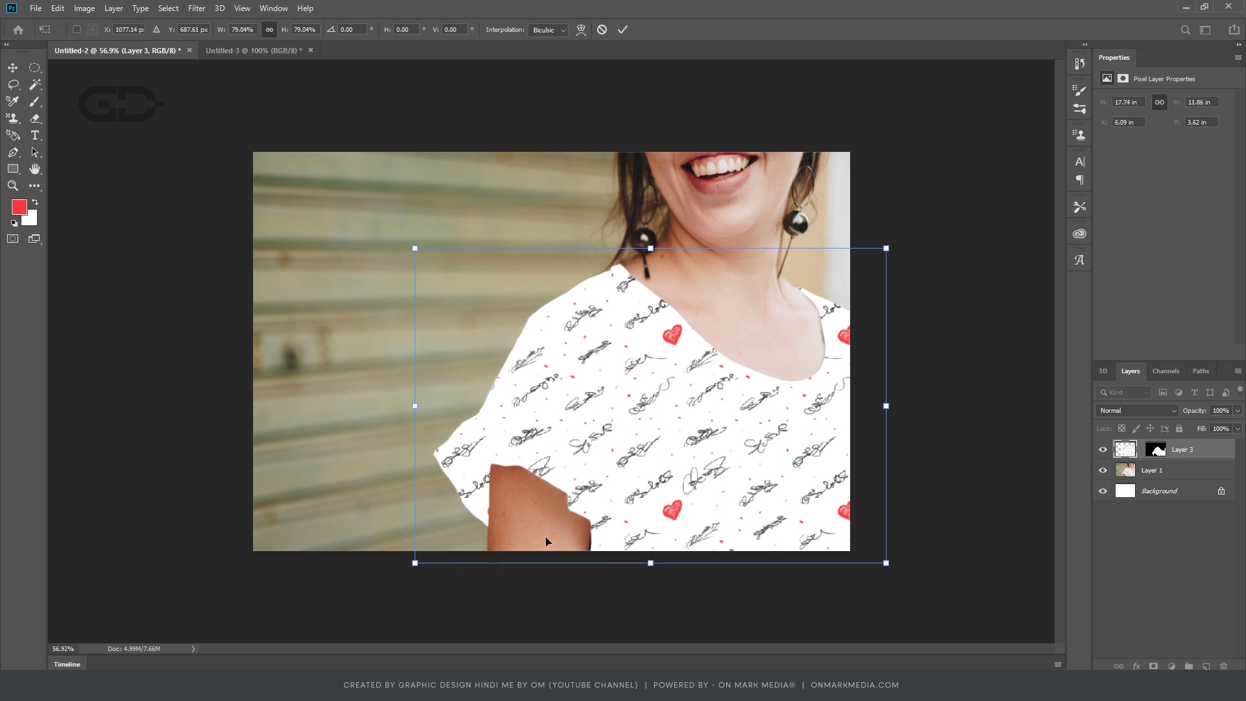
drag(701, 441, 713, 422)
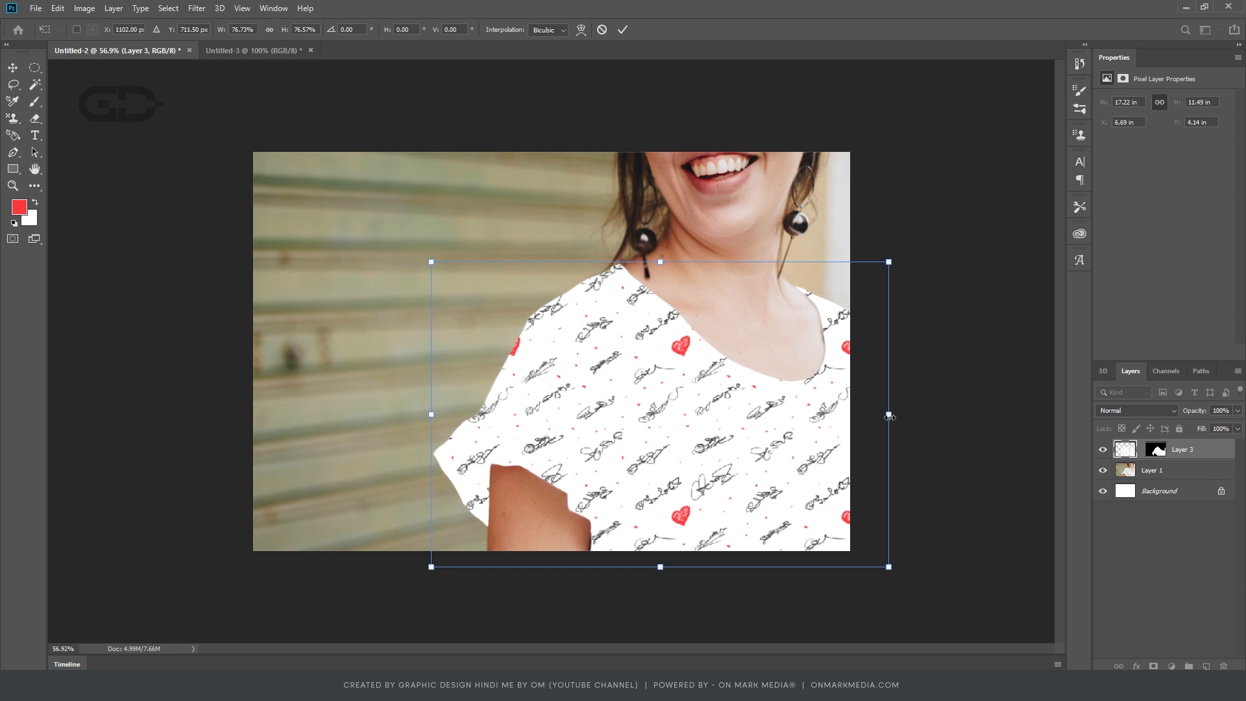
drag(888, 415, 881, 416)
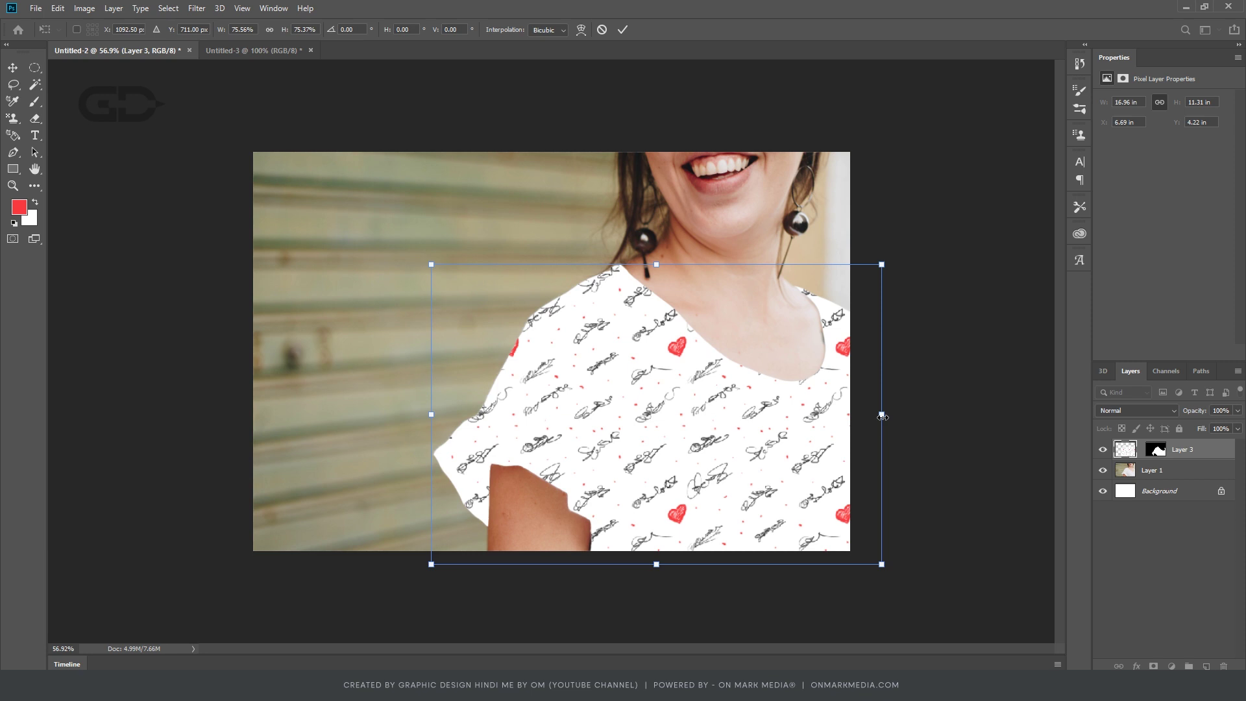
drag(881, 416, 872, 416)
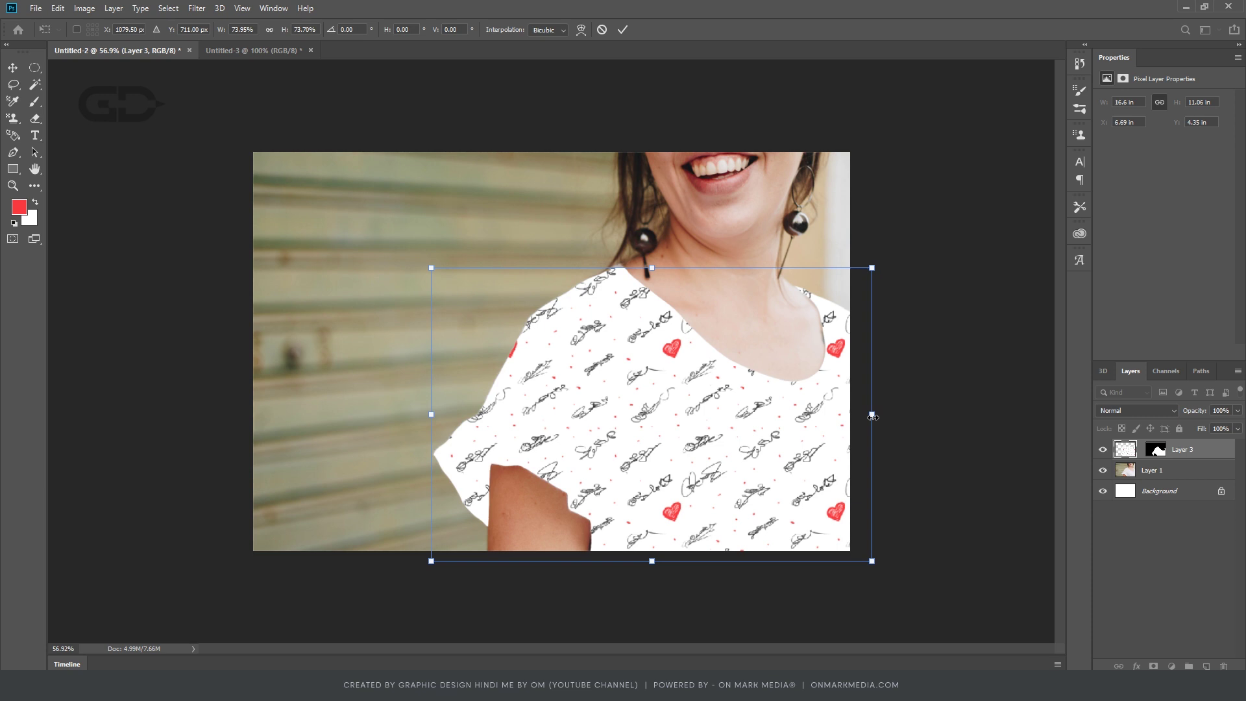
drag(822, 429, 821, 425)
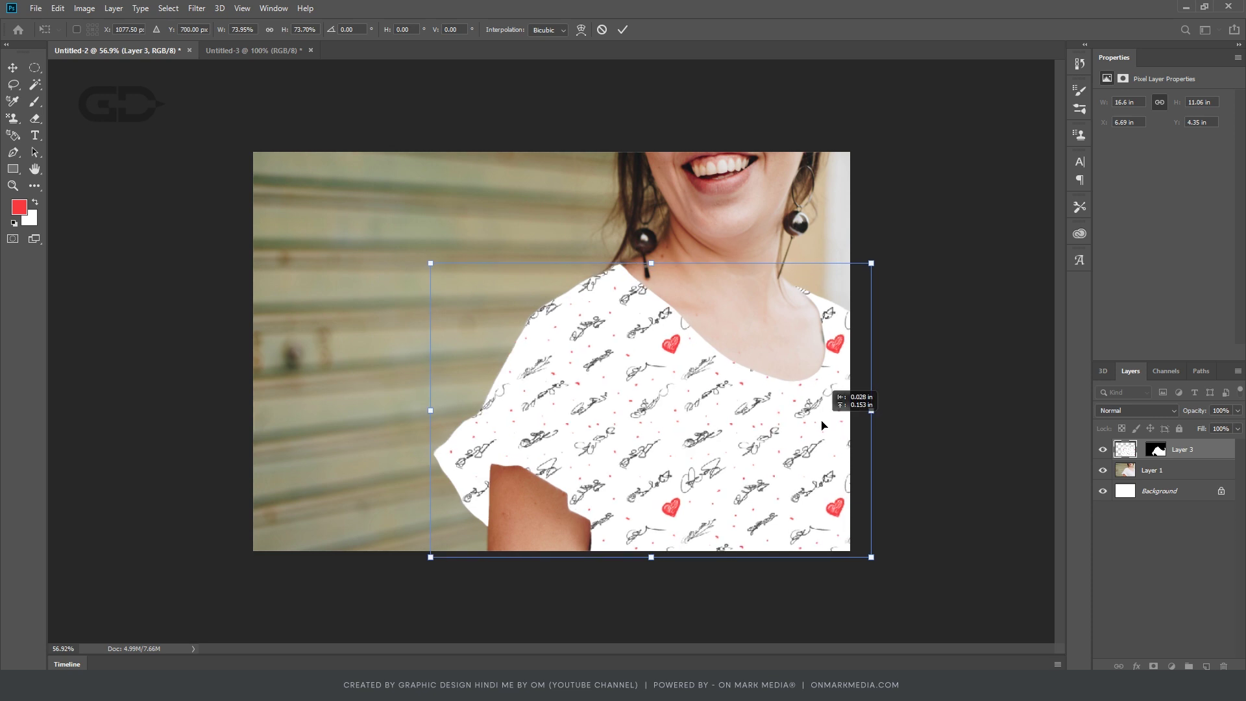
key(Return)
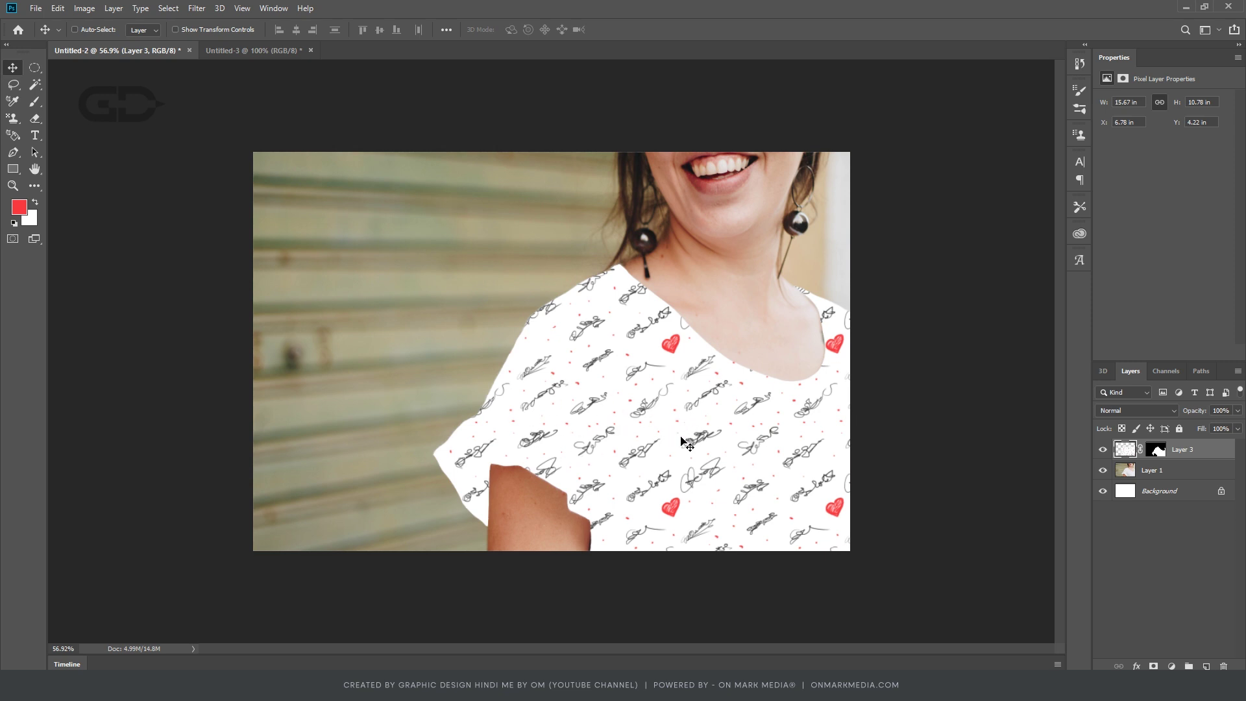
Step: Set Layer 3's blend mode to Multiply
click(1144, 417)
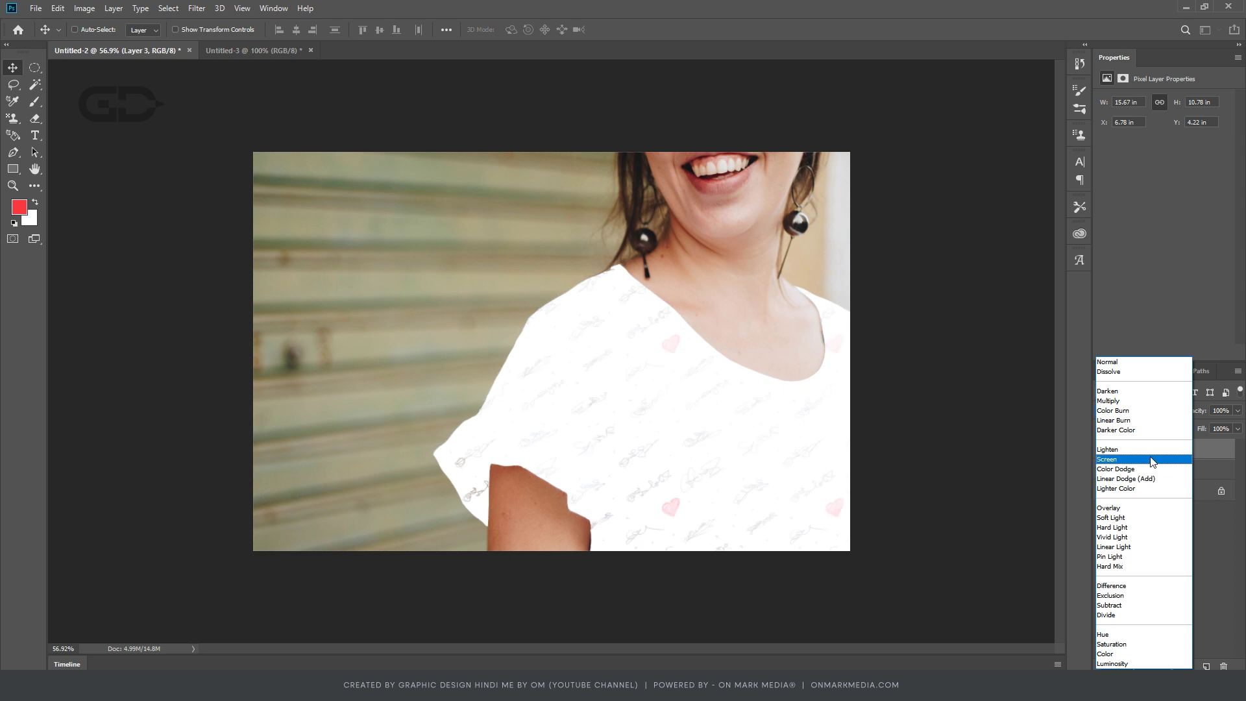
click(1150, 401)
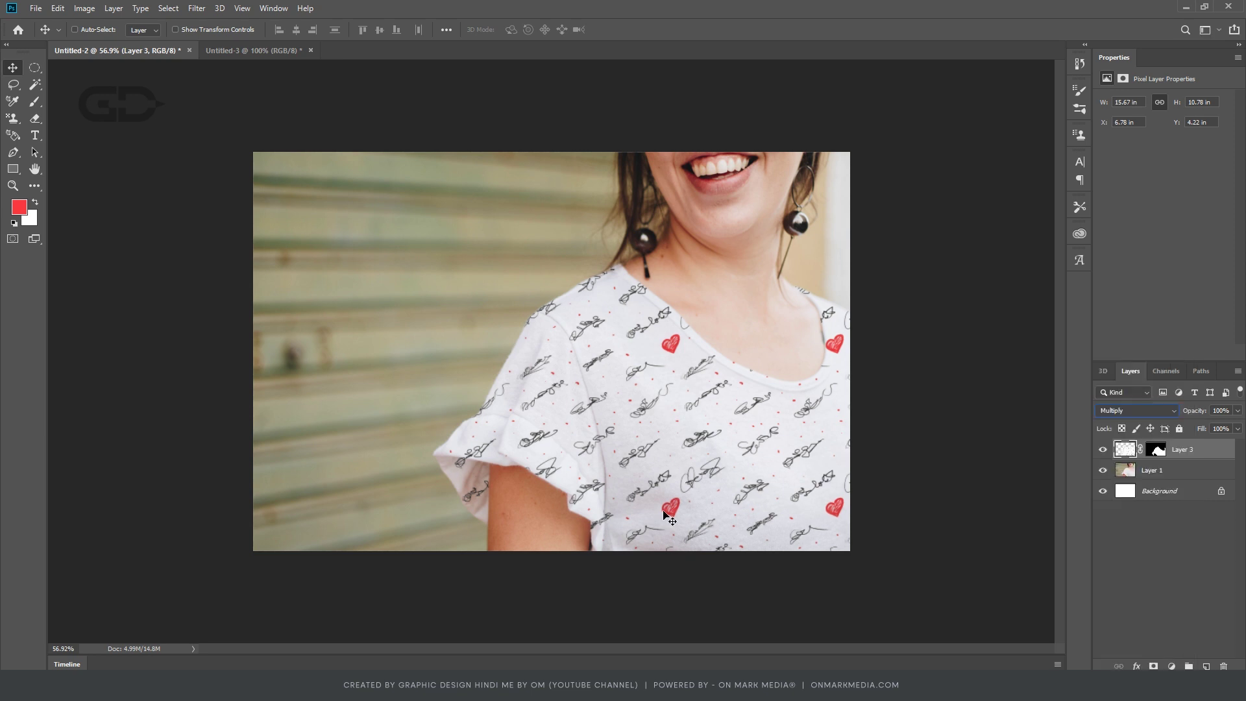
Step: Zoom in on the sleeve's signature pattern and open the Filter menu
scroll(717, 448, up, 2)
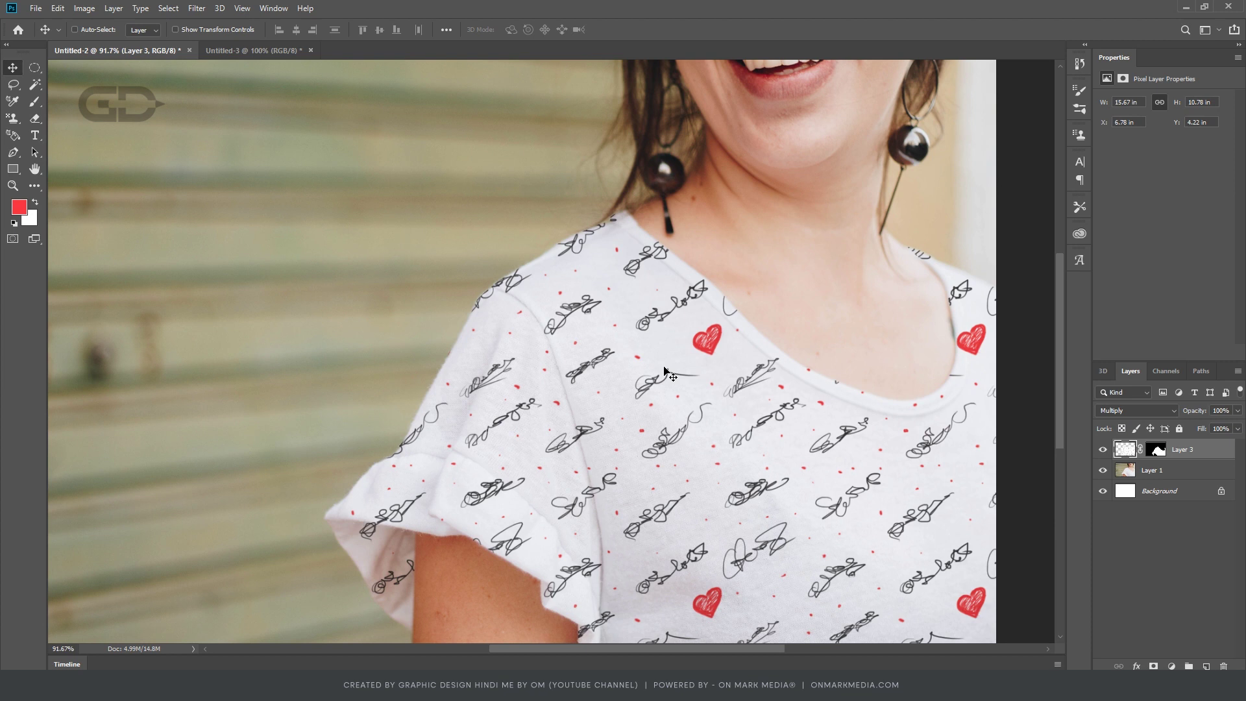
scroll(375, 541, up, 2)
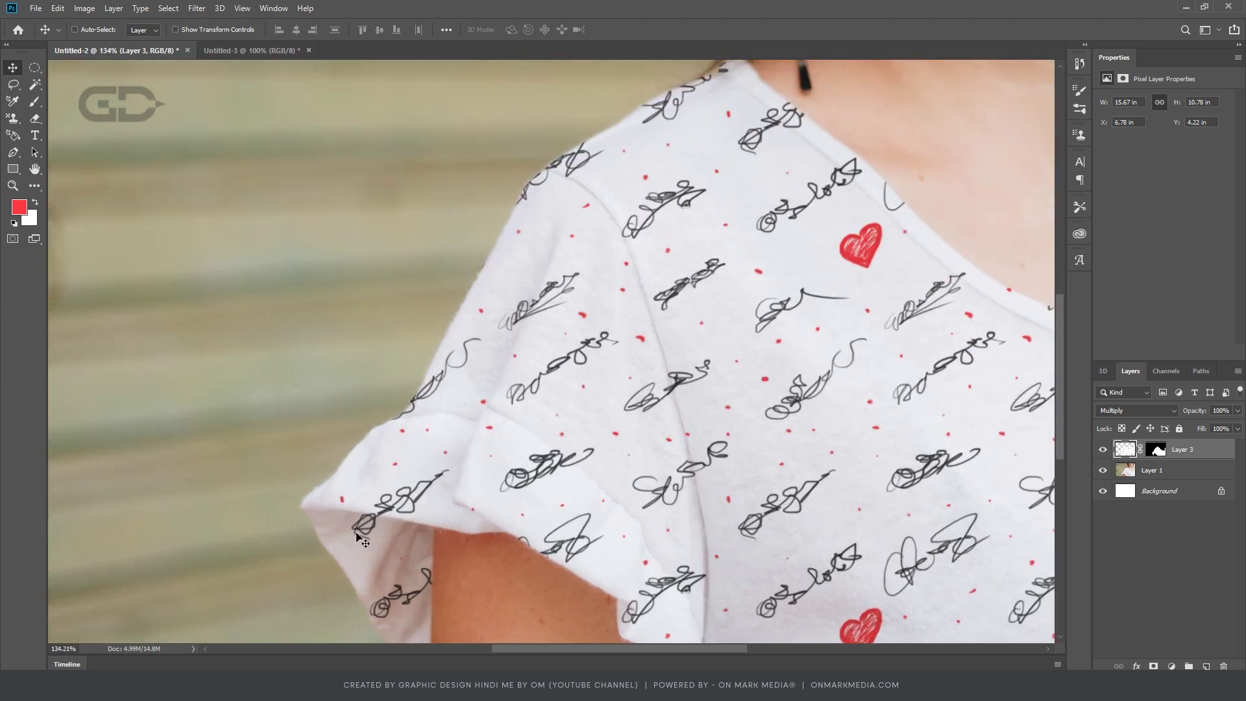
scroll(378, 509, down, 2)
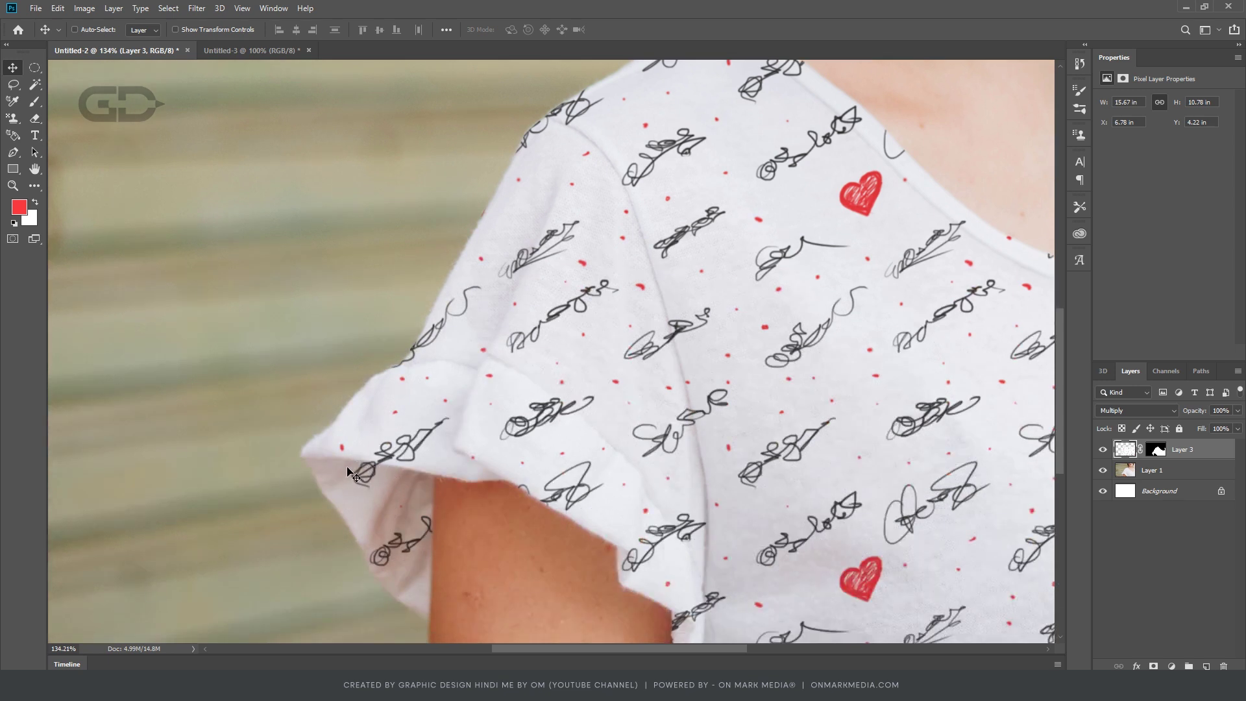
scroll(358, 493, up, 3)
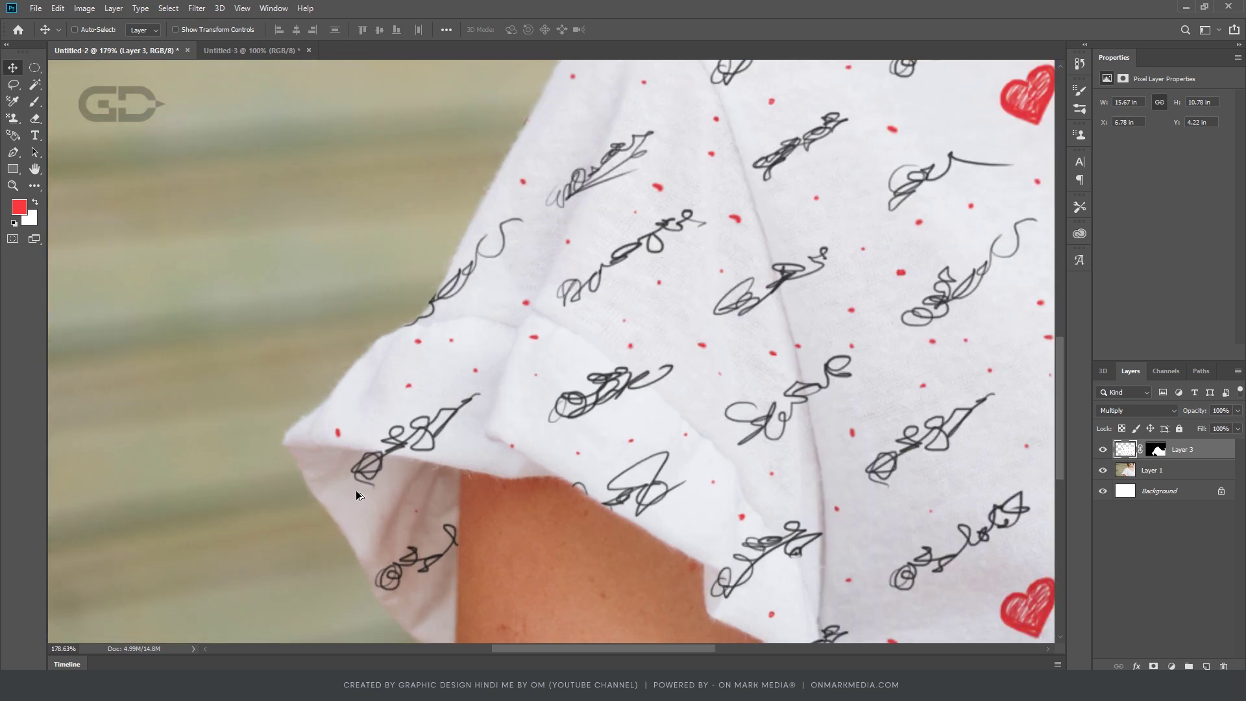
scroll(369, 489, up, 1)
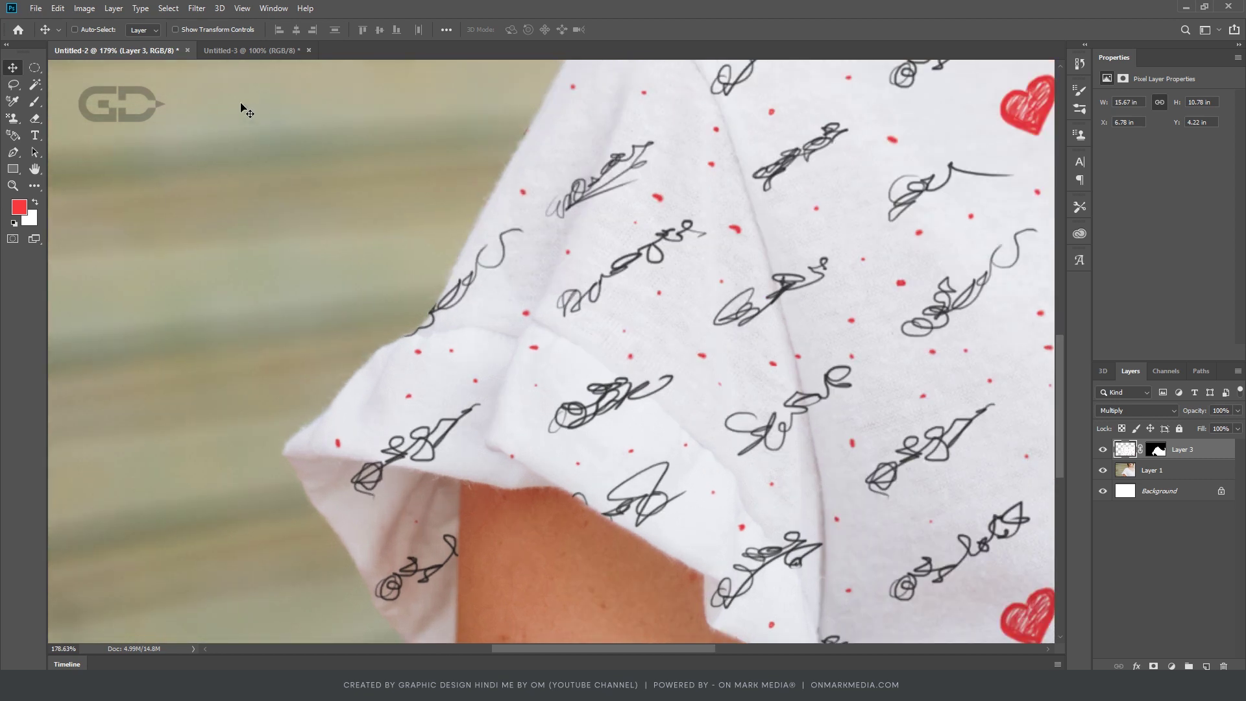
click(220, 9)
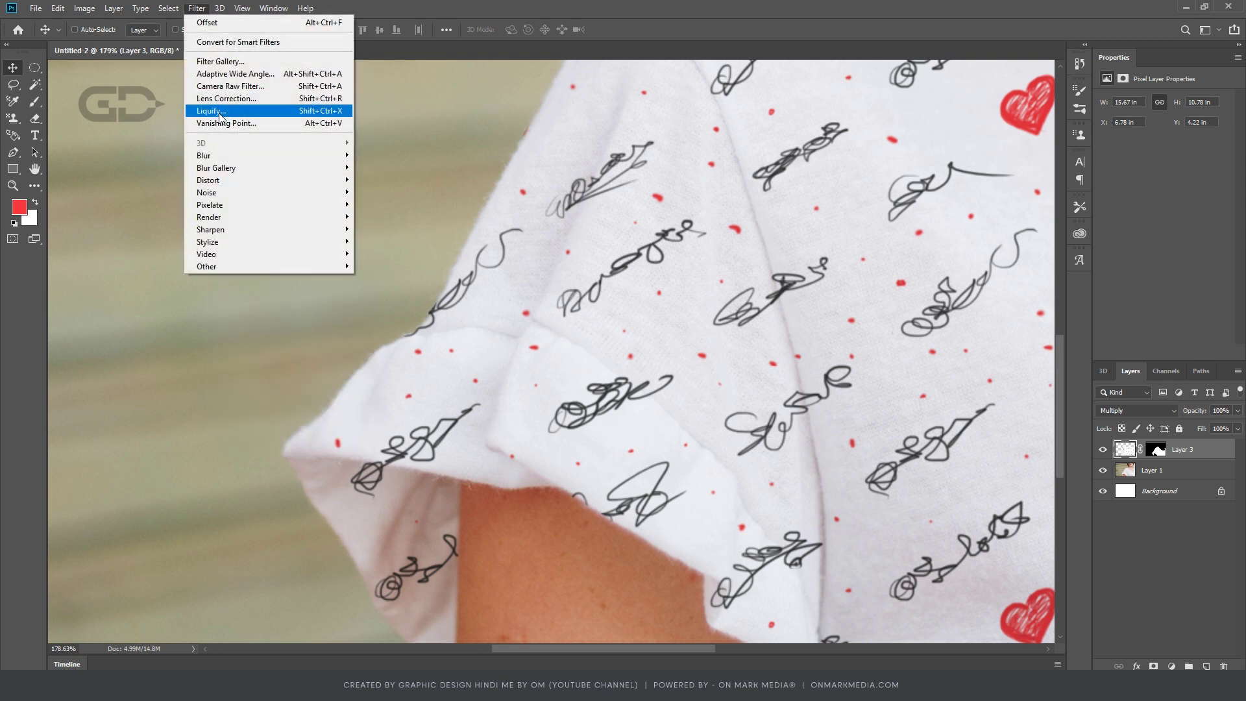
Step: In Liquify, warp the sleeve signatures along the fold, freezing the hem, and apply it
click(219, 112)
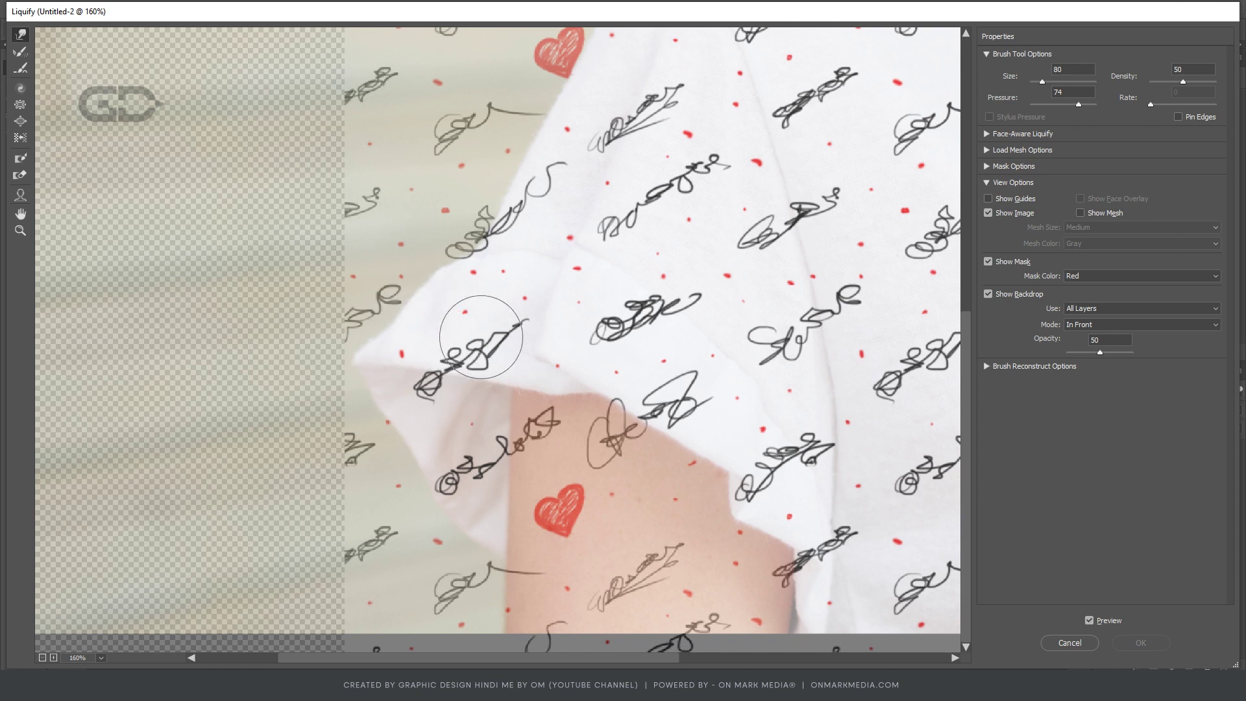
mouse_move(488, 337)
mouse_down()
mouse_move(417, 328)
mouse_move(473, 369)
mouse_move(417, 356)
mouse_move(495, 352)
mouse_move(430, 328)
mouse_move(480, 348)
mouse_up()
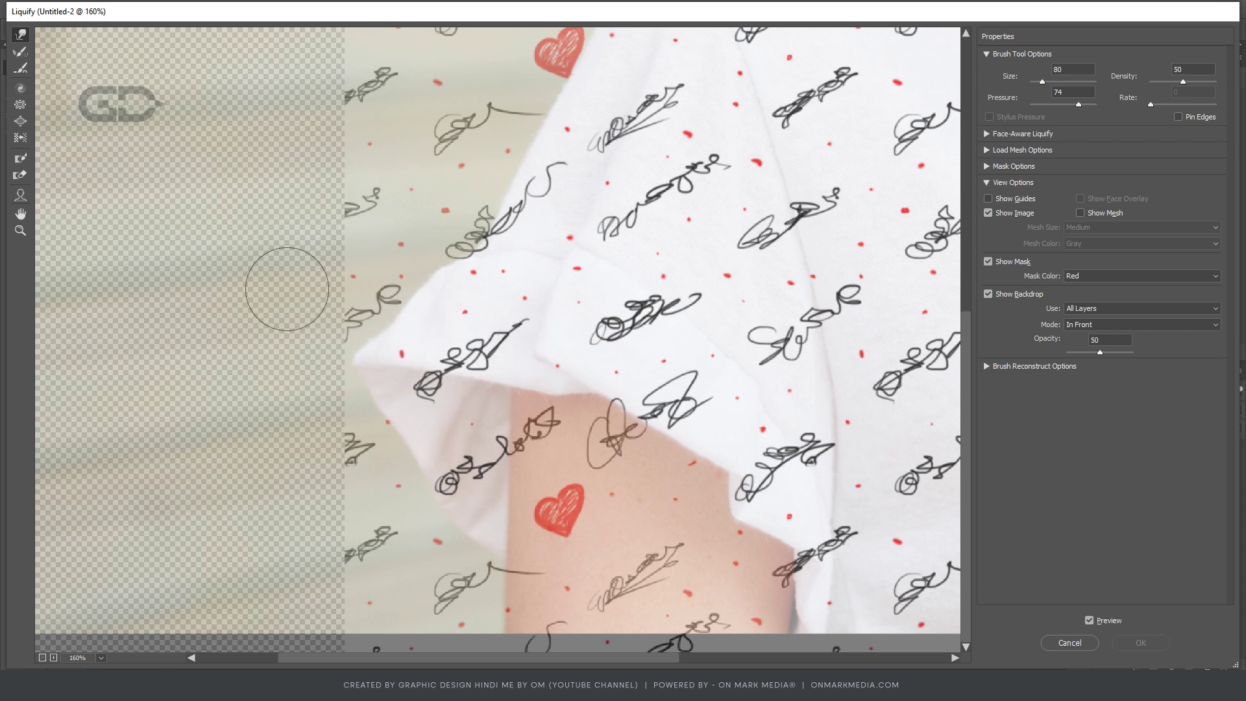
click(20, 163)
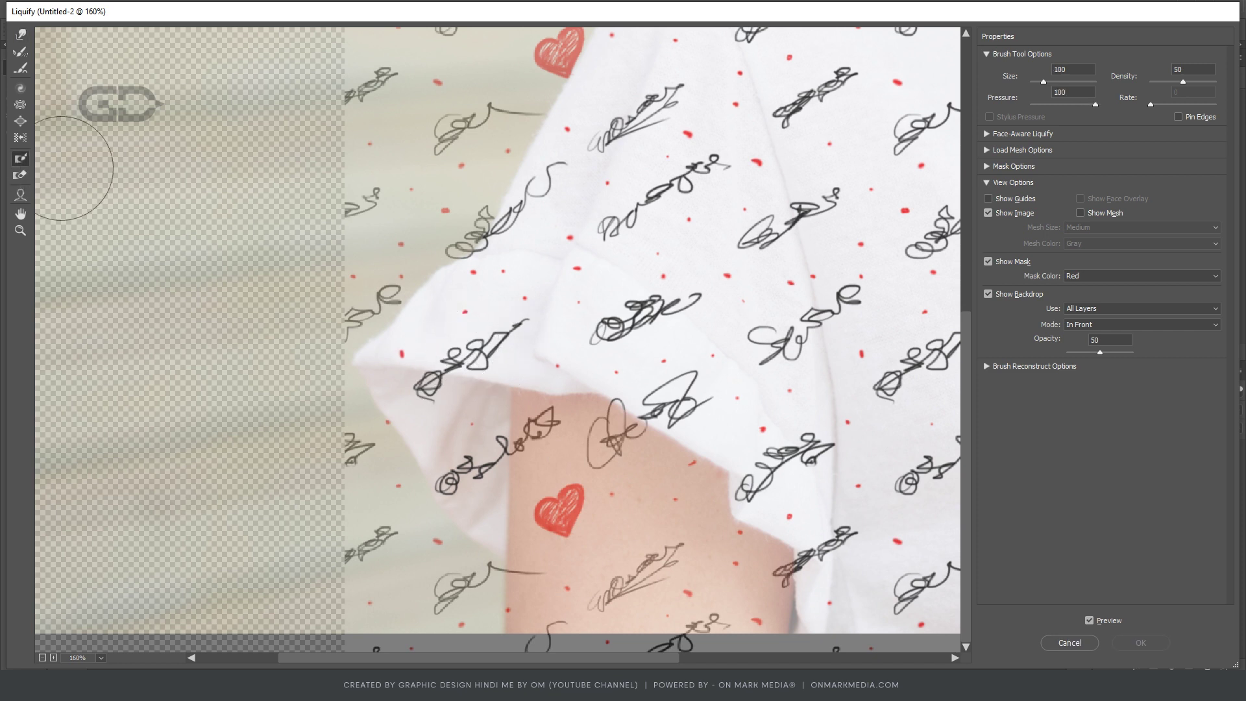
mouse_move(374, 319)
mouse_down()
mouse_move(584, 334)
mouse_move(468, 247)
mouse_move(849, 483)
mouse_up()
click(20, 34)
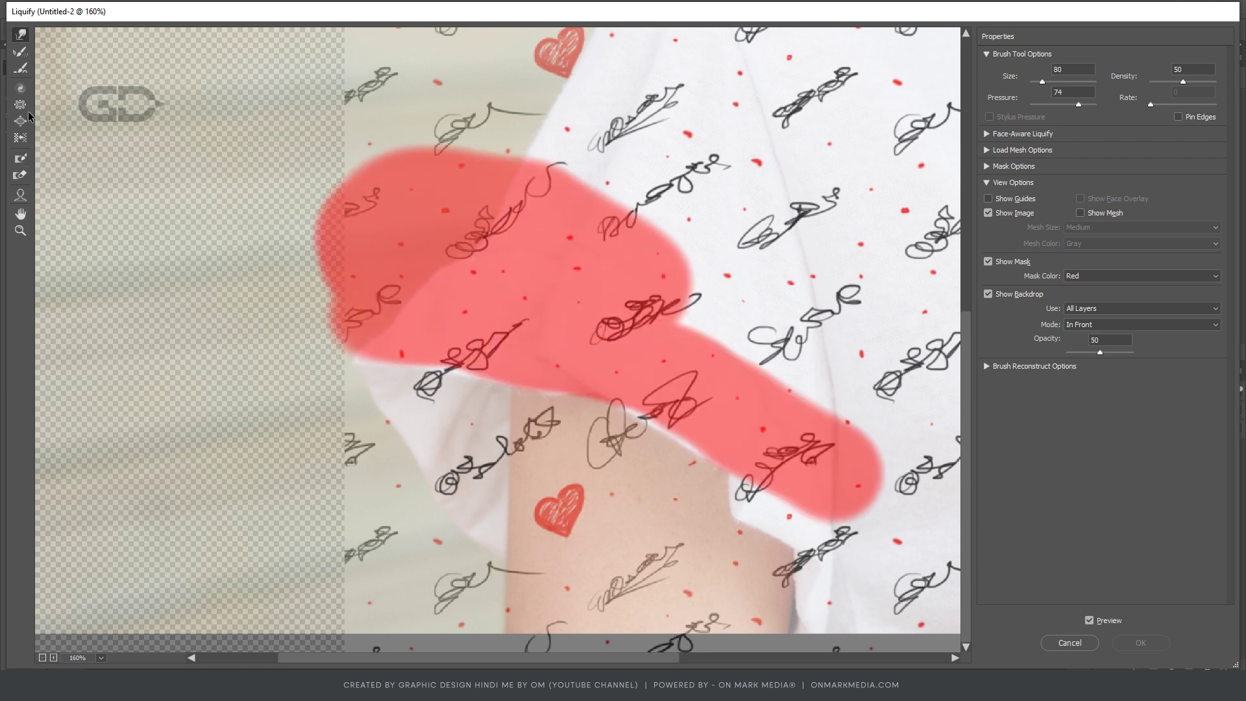
mouse_move(411, 431)
mouse_down()
mouse_move(403, 397)
mouse_move(454, 363)
mouse_move(417, 370)
mouse_move(430, 376)
mouse_move(422, 445)
mouse_move(461, 370)
mouse_move(431, 373)
mouse_move(447, 388)
mouse_up()
alt+scroll(501, 515, up, 1)
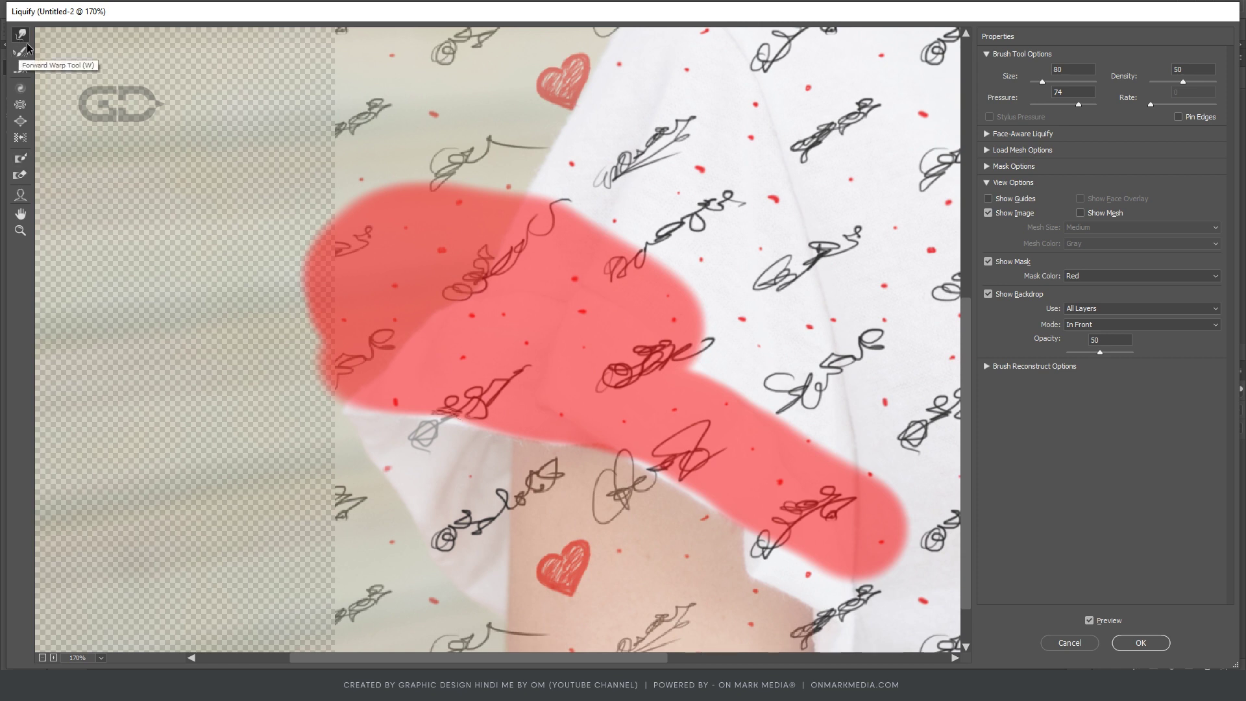
click(1139, 642)
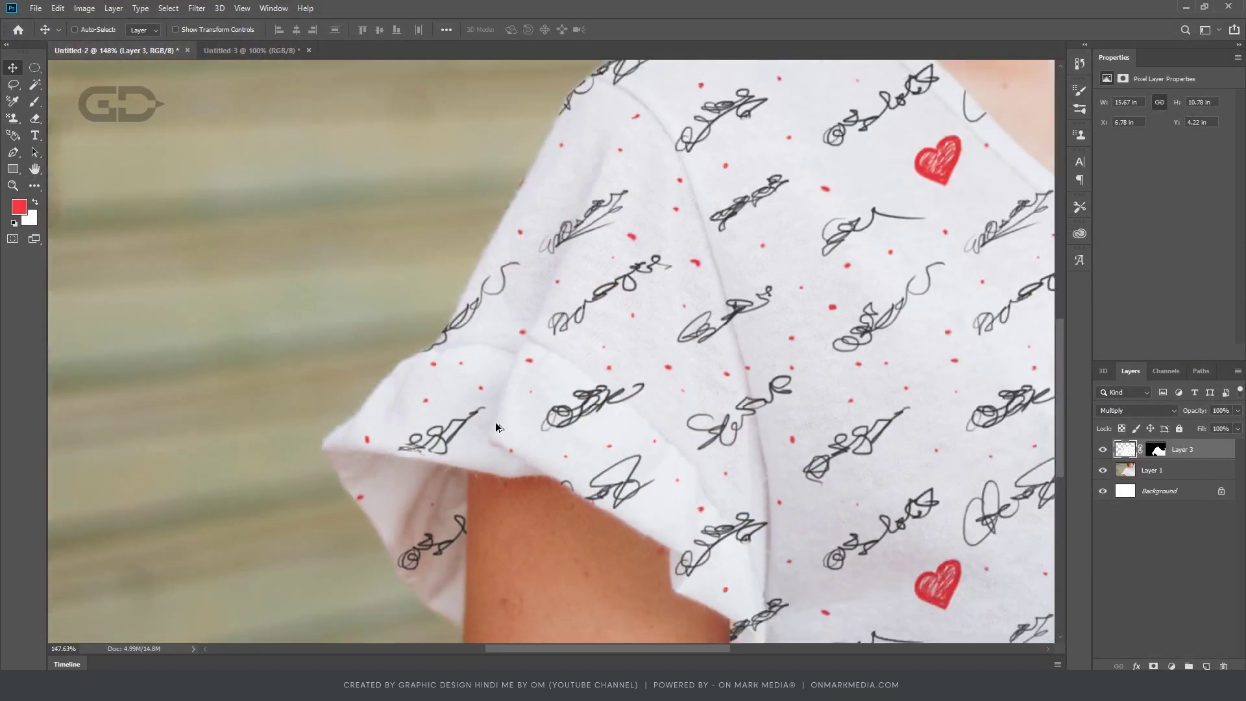
Step: Undo the last sleeve warp, zoom in on the shoulder, and open the Filter menu
scroll(426, 461, up, 3)
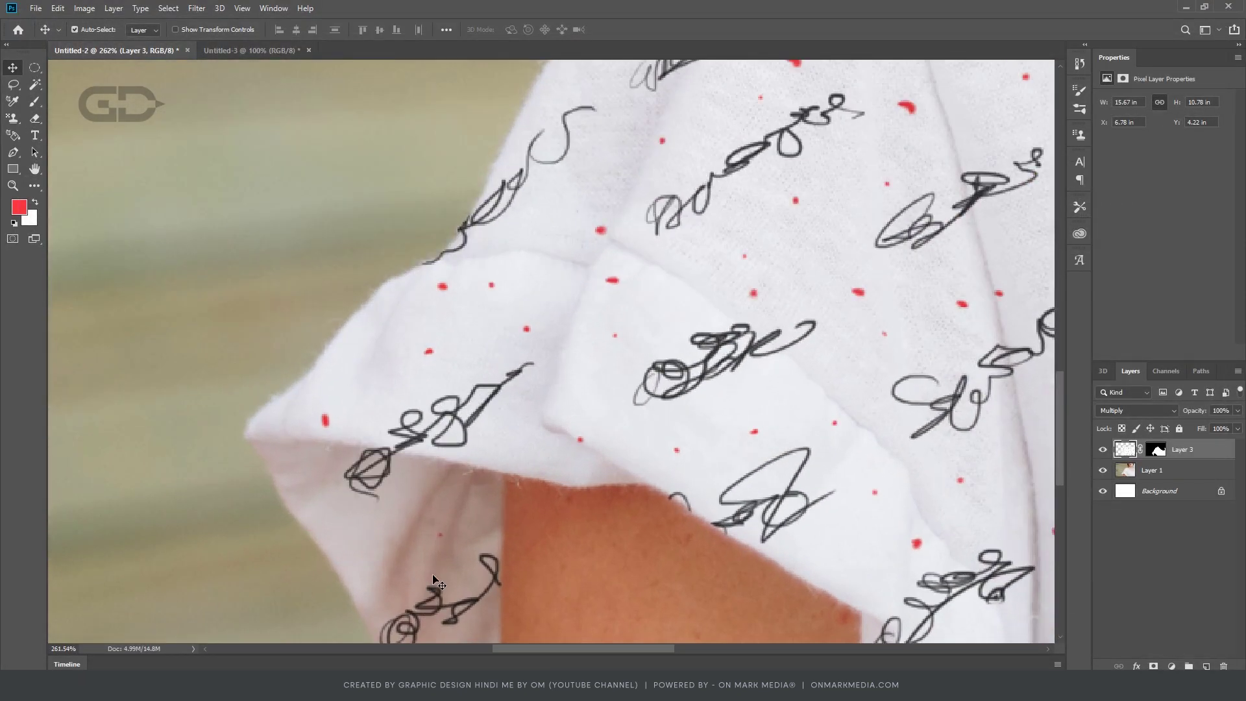
key(ctrl+z)
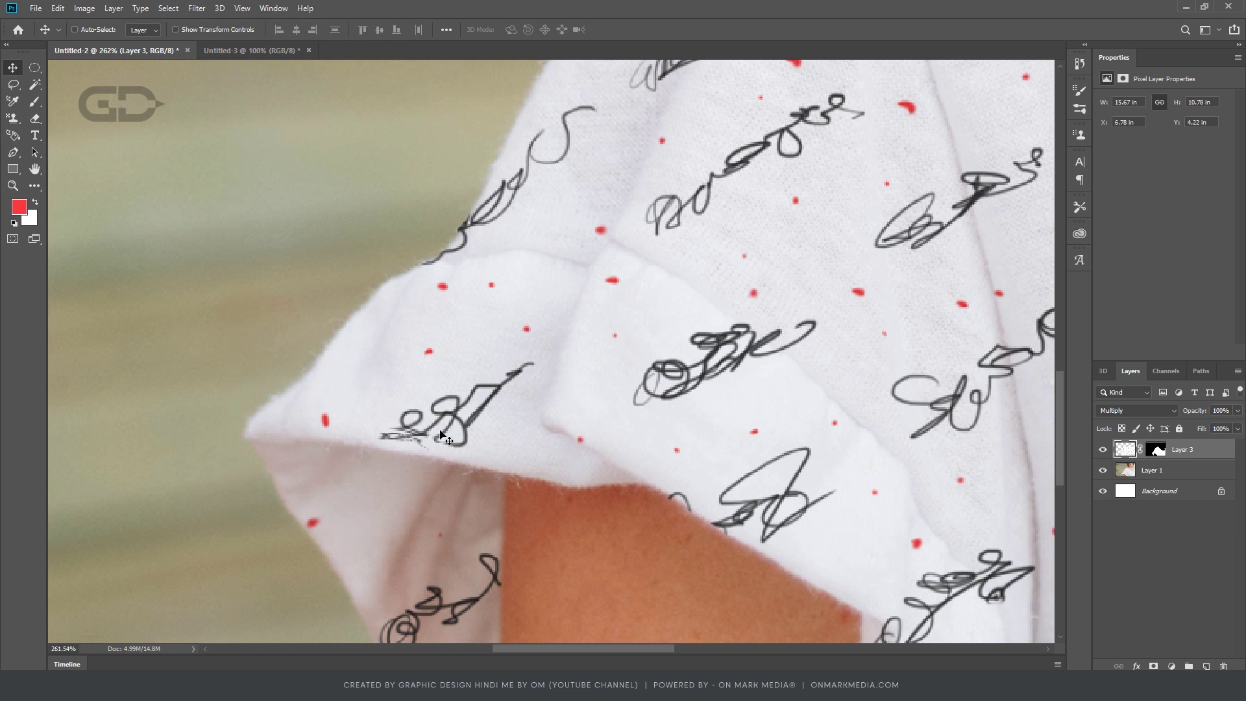
scroll(584, 316, down, 3)
scroll(584, 316, down, 2)
scroll(584, 316, up, 3)
scroll(584, 316, up, 3)
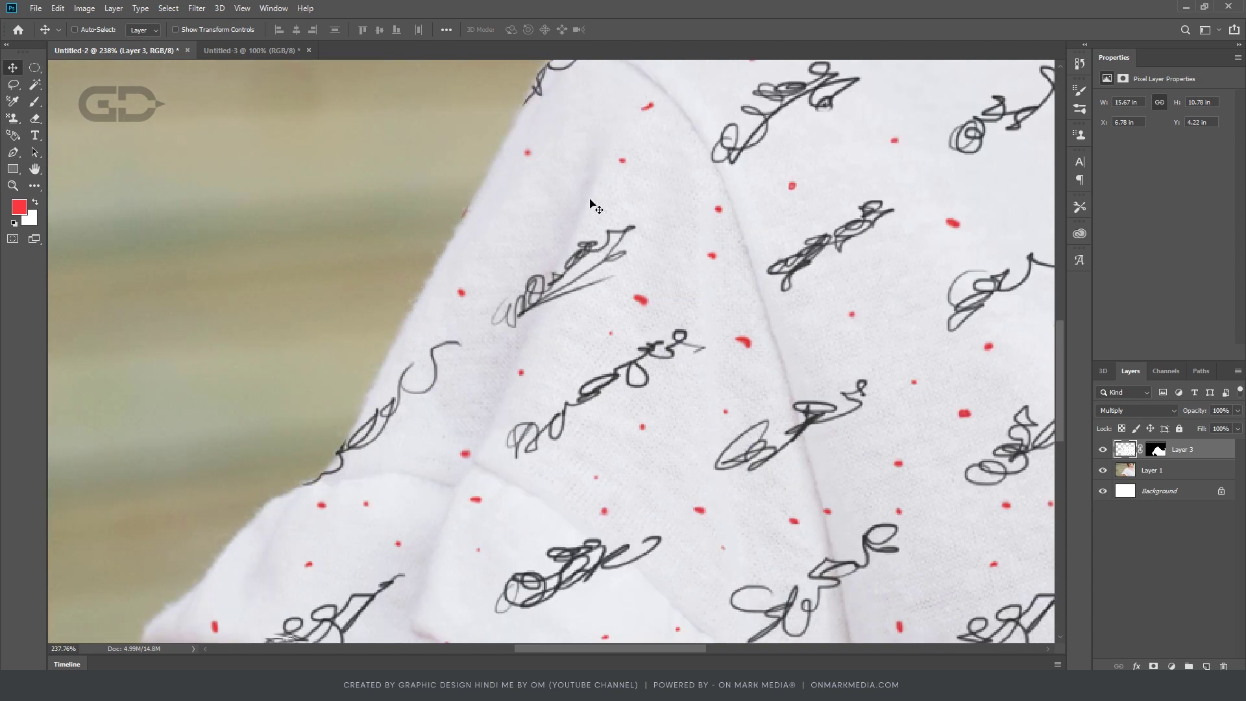
scroll(528, 375, up, 1)
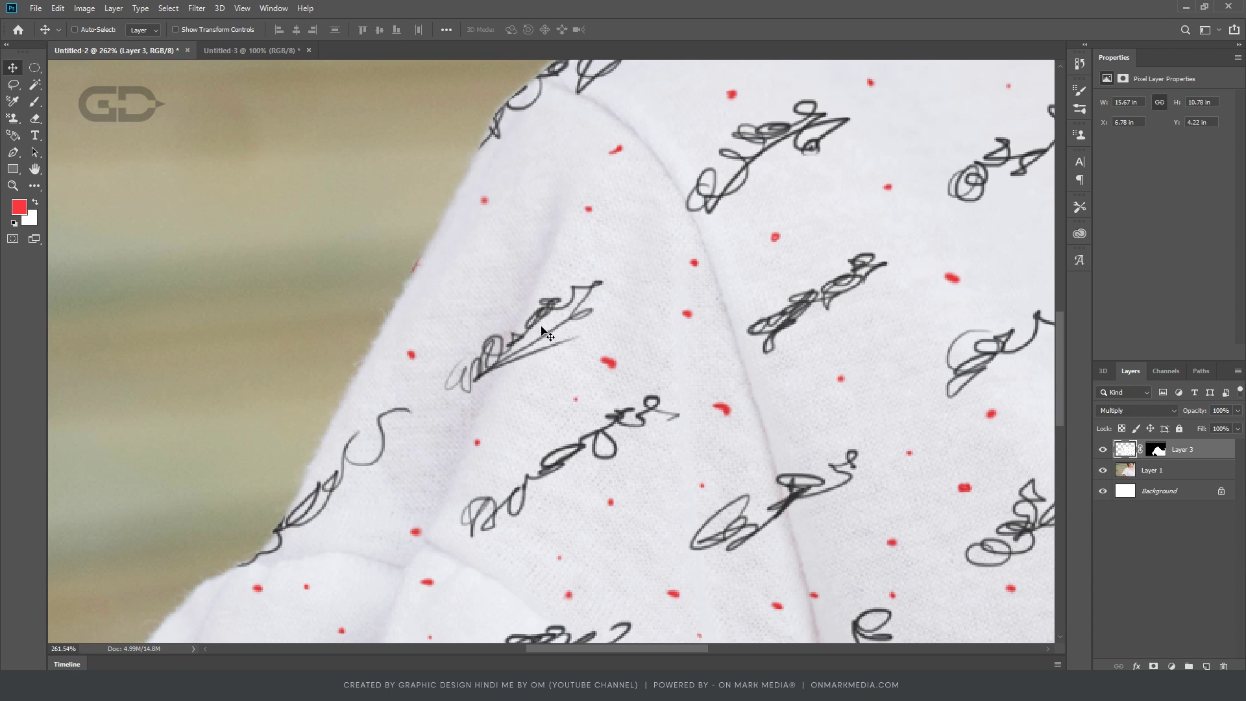
click(196, 9)
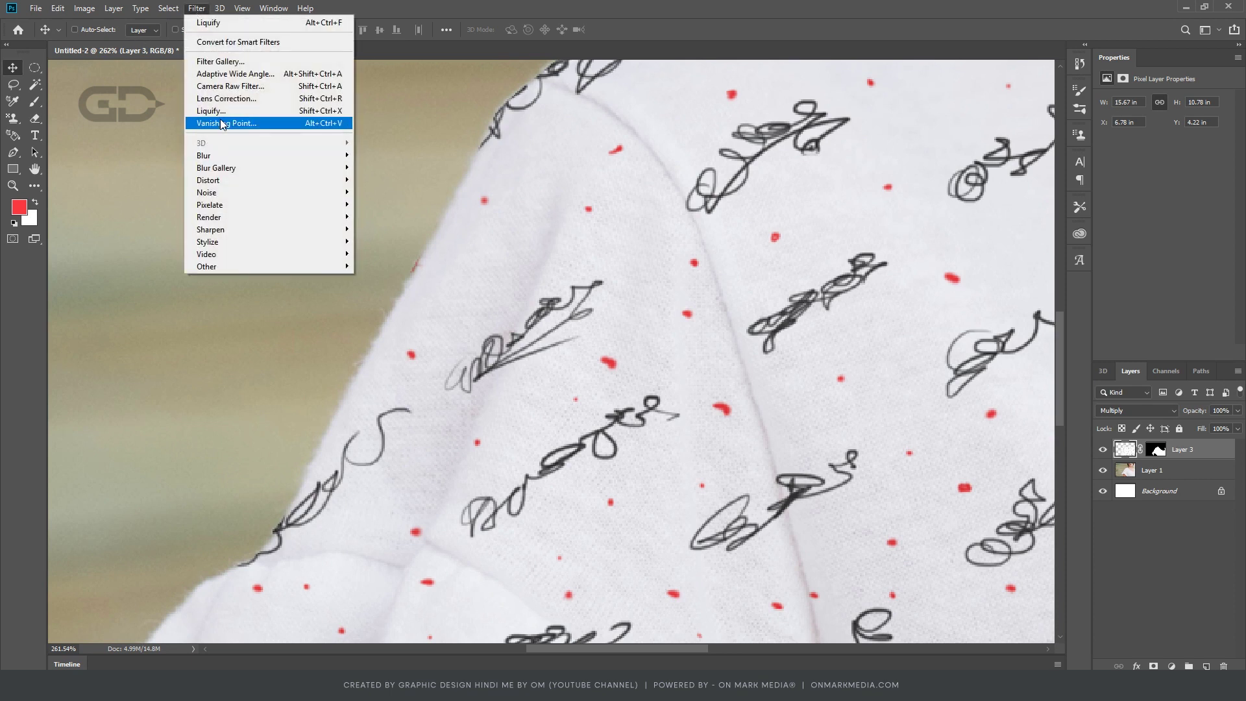
Step: In Liquify, freeze the lower signature, warp the shoulder signature with a size-35 brush, and apply
click(286, 125)
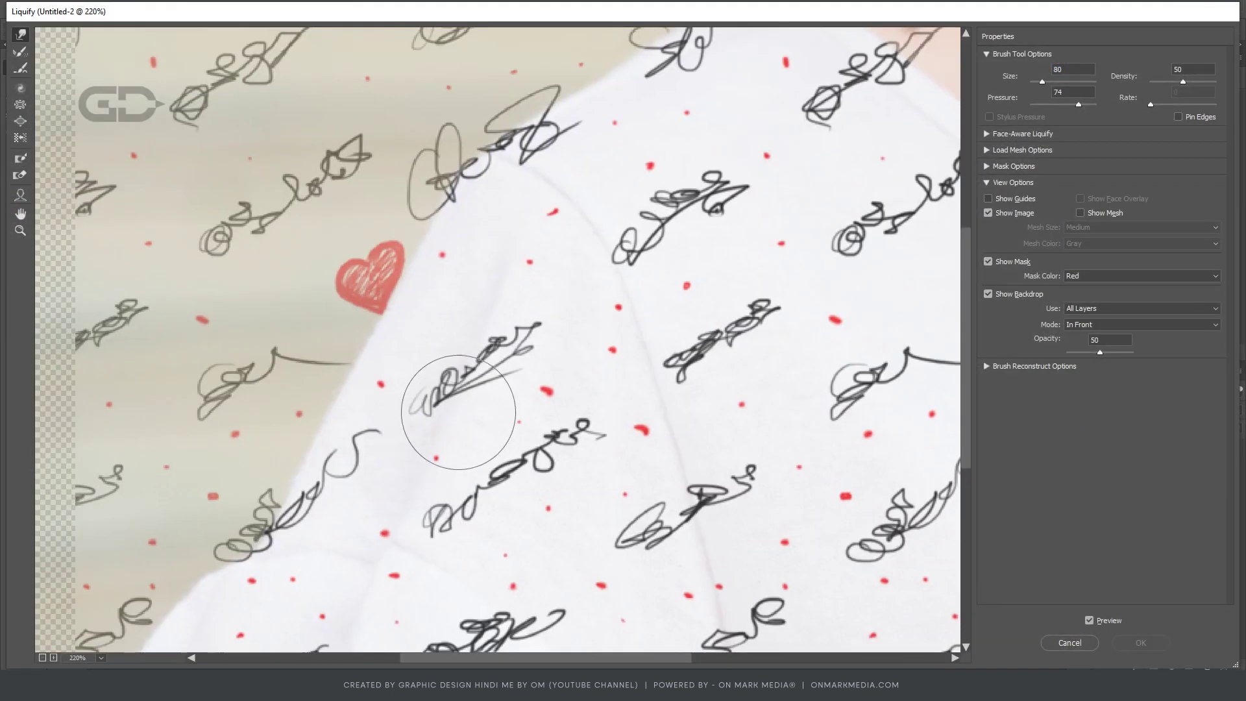
key(f)
drag(570, 341, 493, 528)
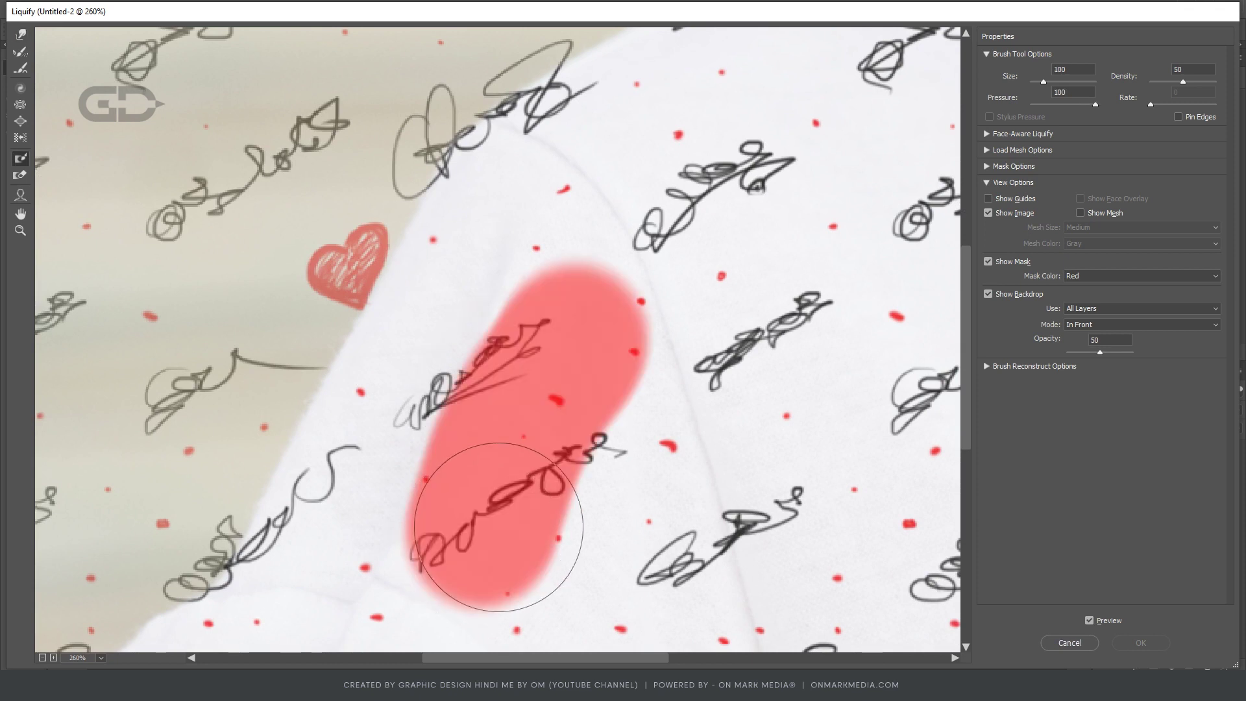
key(w)
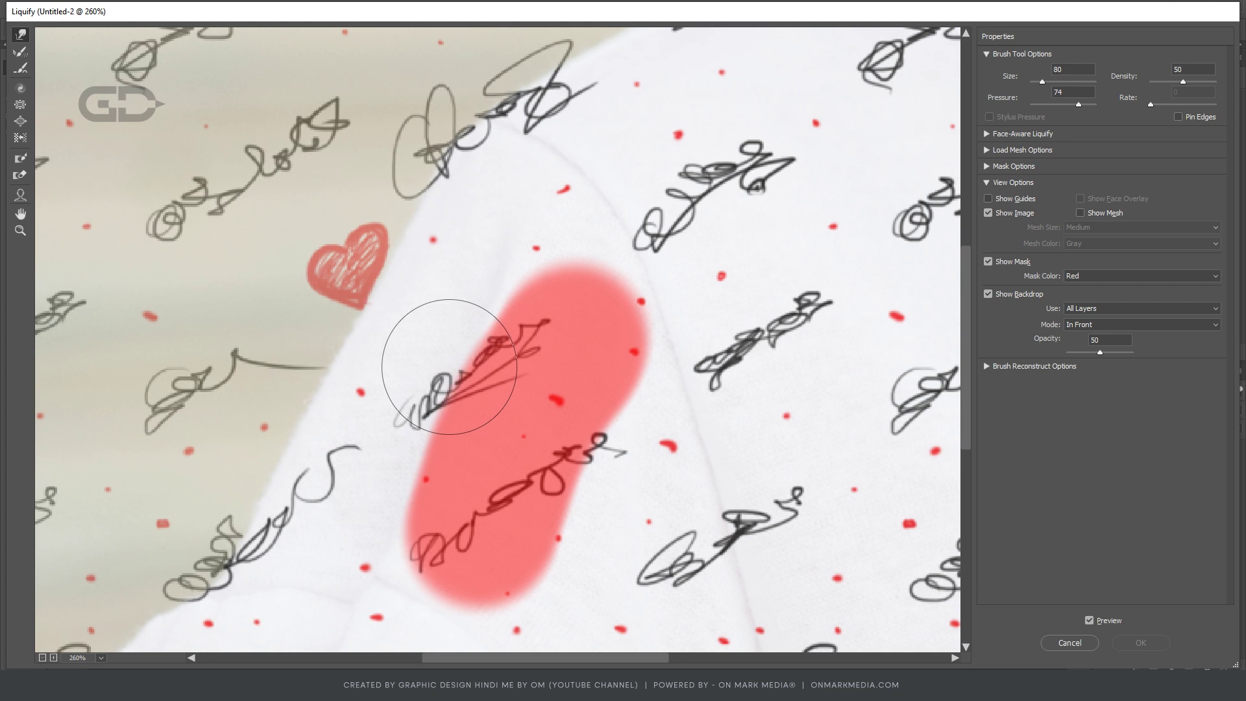
key(bracketleft)
key(bracketleft)
key(bracketleft)
mouse_move(417, 412)
mouse_down()
mouse_move(474, 373)
mouse_move(473, 328)
mouse_up()
key(Return)
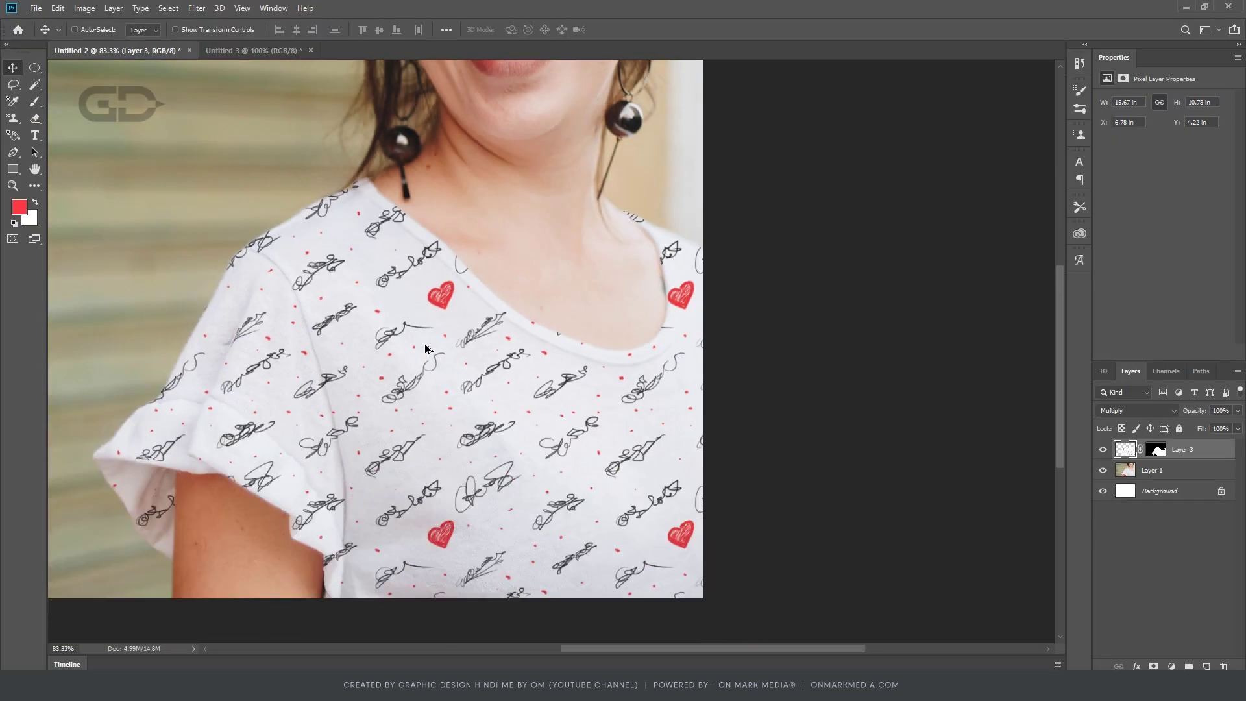
Step: Paint black on Layer 3's mask along the shoulder seam and collar, then view the whole photo
scroll(398, 466, up, 3)
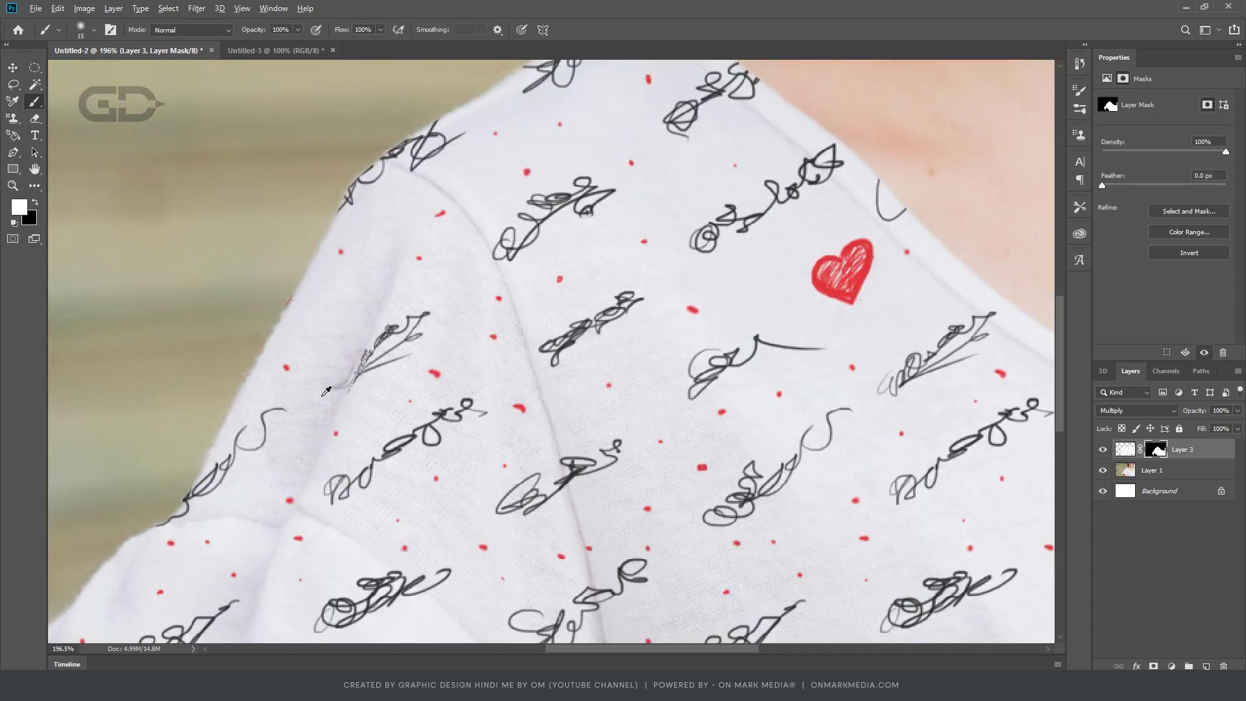
scroll(326, 391, up, 5)
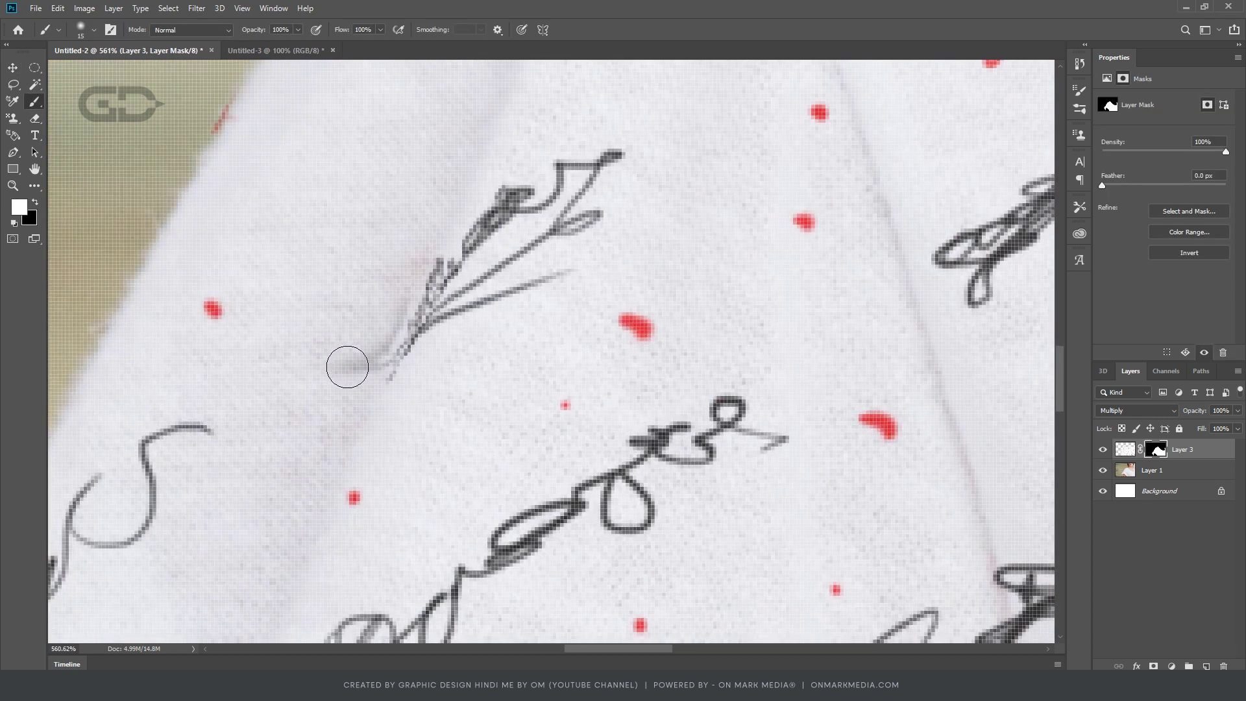
scroll(349, 367, down, 2)
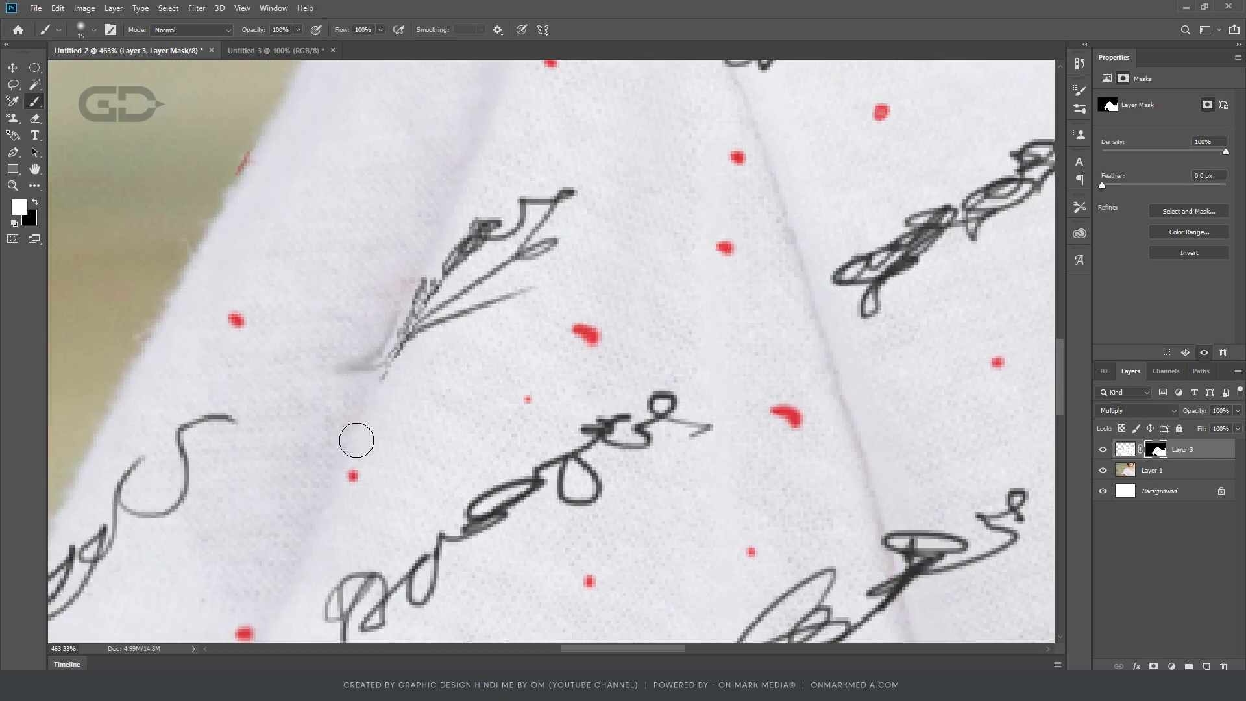
scroll(352, 374, down, 3)
key(x)
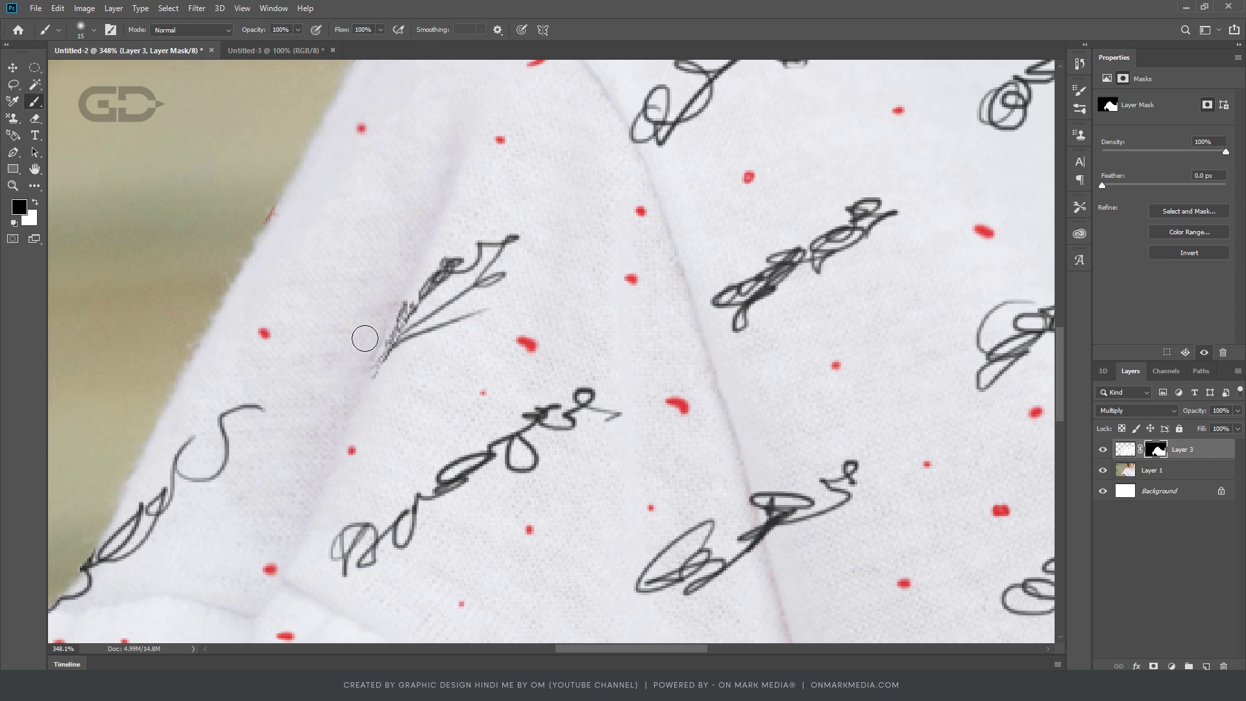
scroll(386, 289, up, 3)
scroll(534, 306, up, 1)
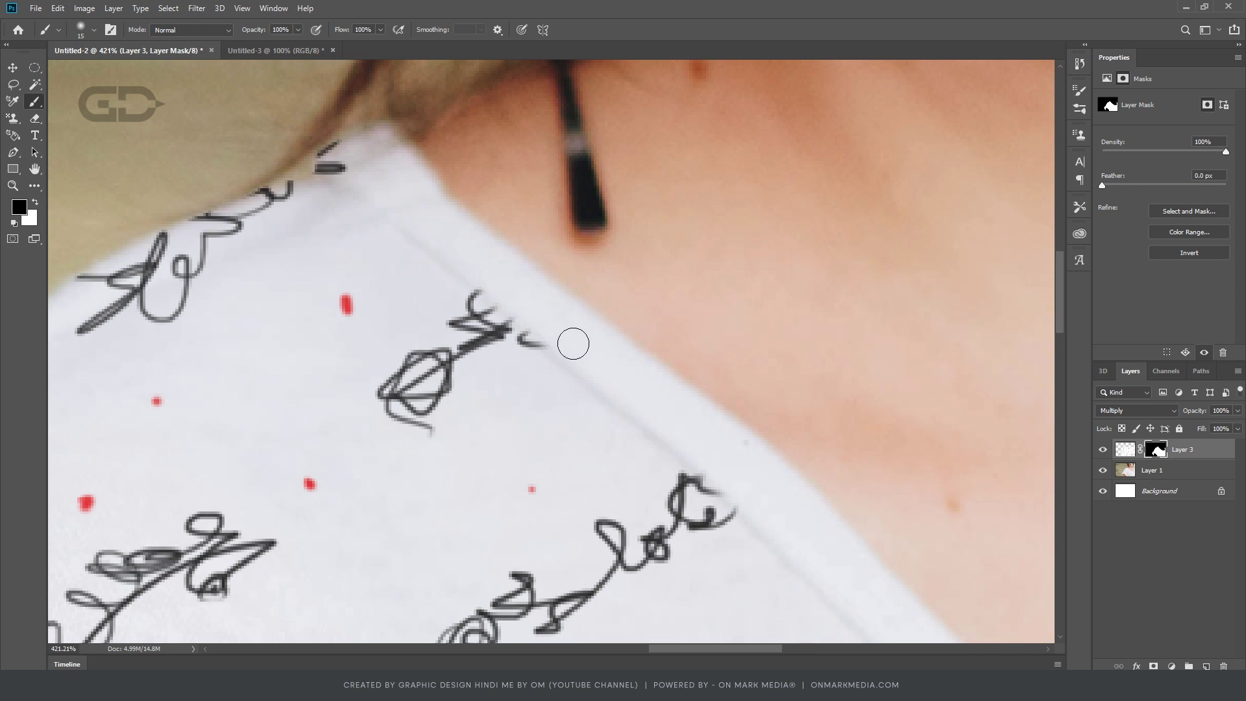
scroll(467, 153, down, 3)
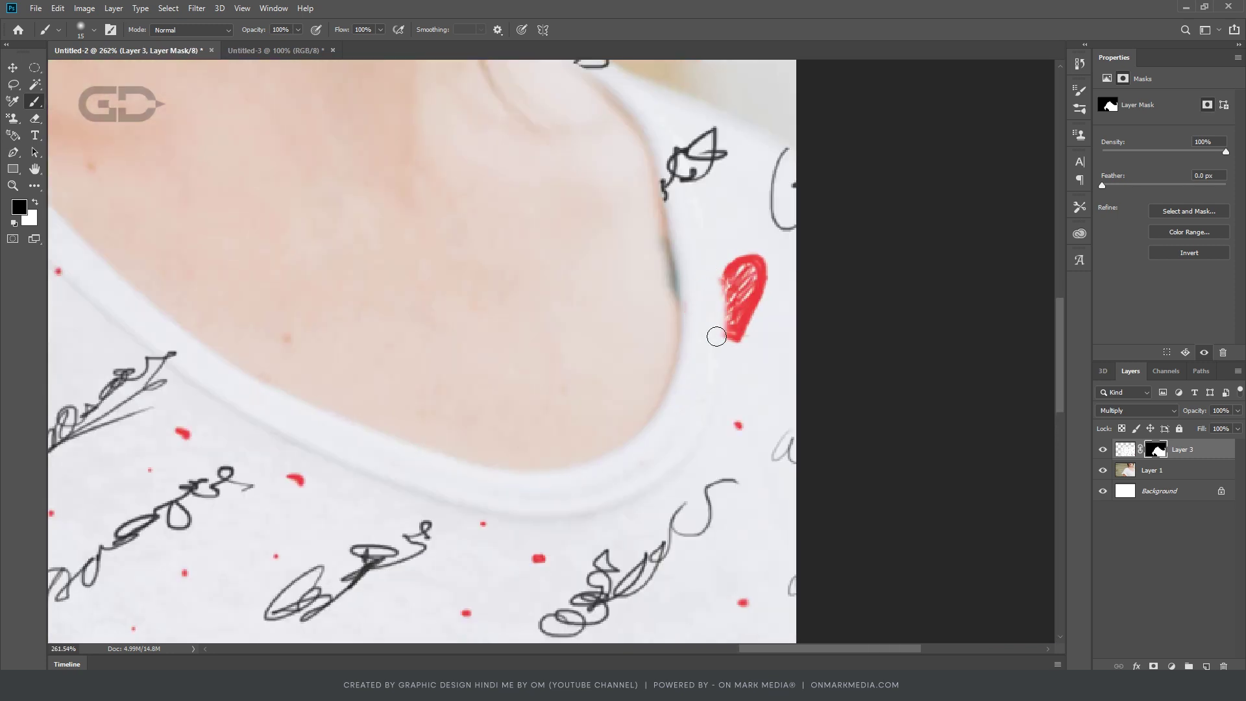
scroll(566, 145, up, 2)
scroll(566, 145, down, 5)
scroll(601, 266, up, 5)
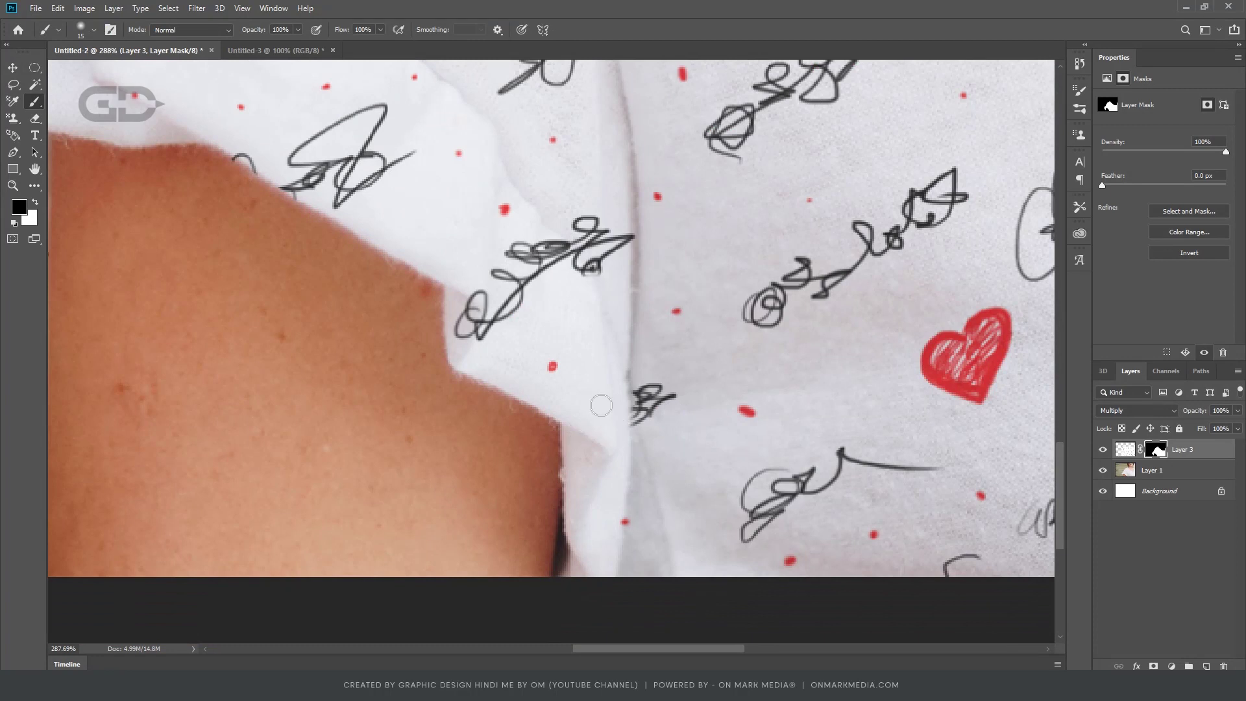
key(v)
scroll(905, 444, down, 6)
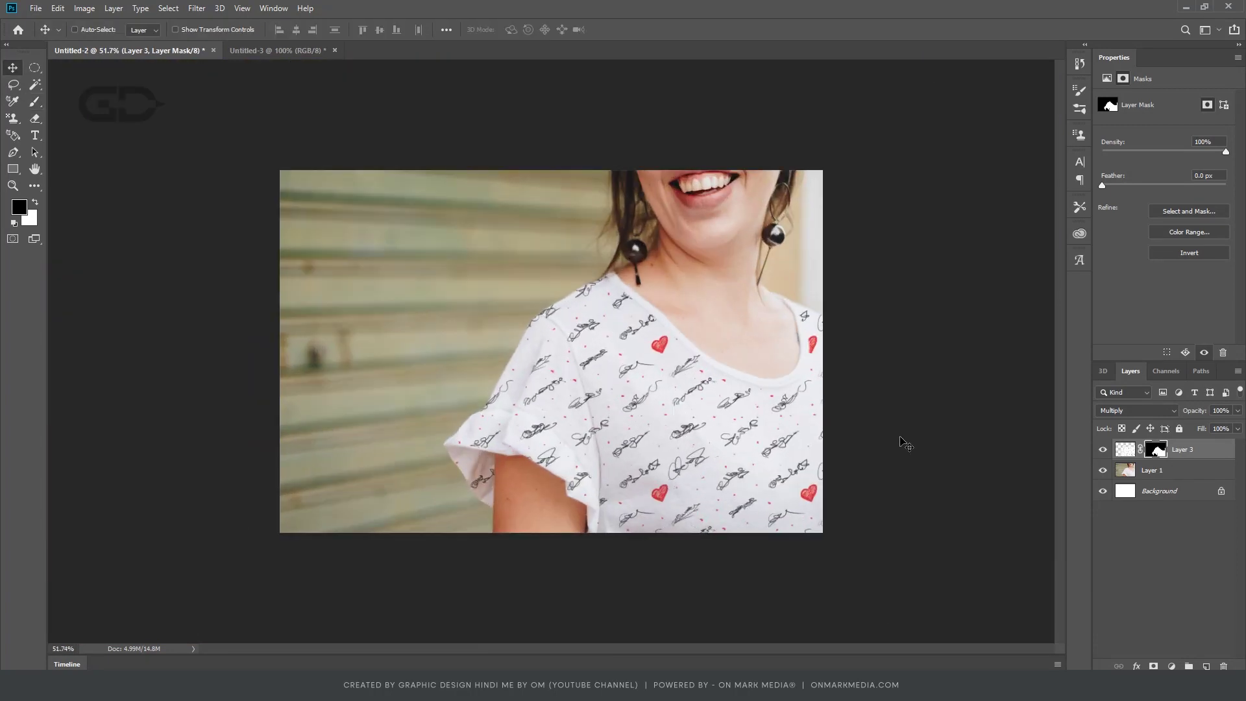